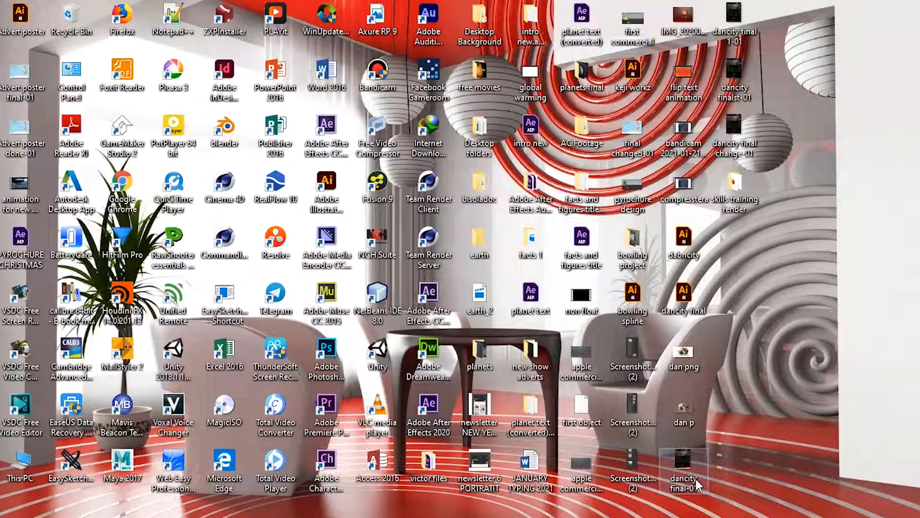
Launch Adobe XD.
{"action": "mouse_move", "coordinate": [541, 515]}
{"action": "left_click", "coordinate": [562, 511]}
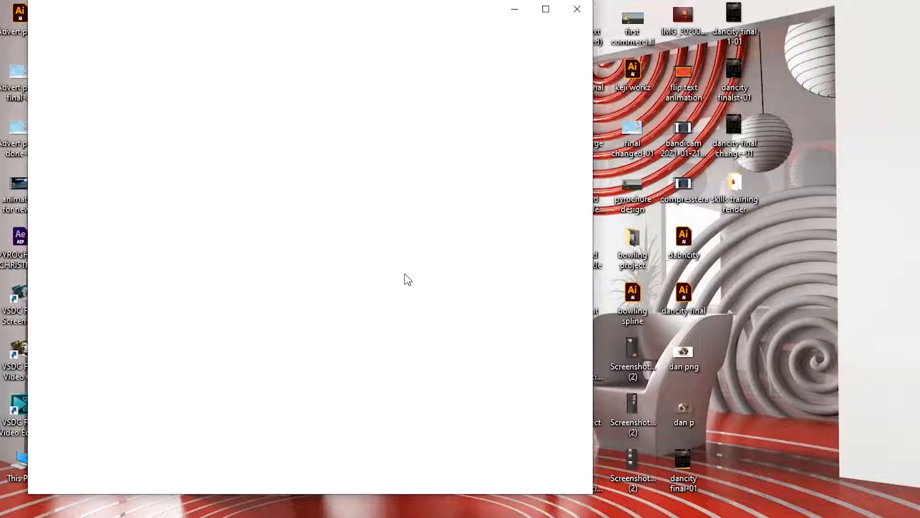
{"action": "left_click", "coordinate": [703, 509]}
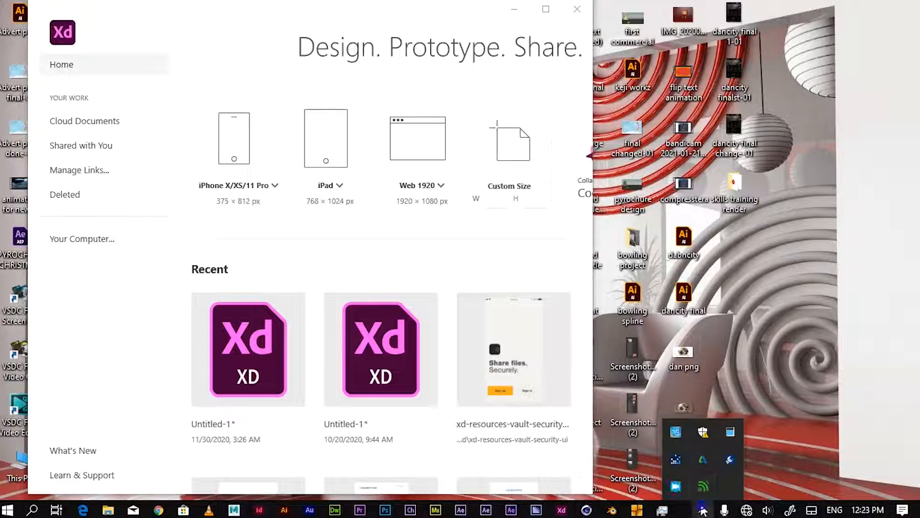
{"action": "left_click", "coordinate": [676, 487]}
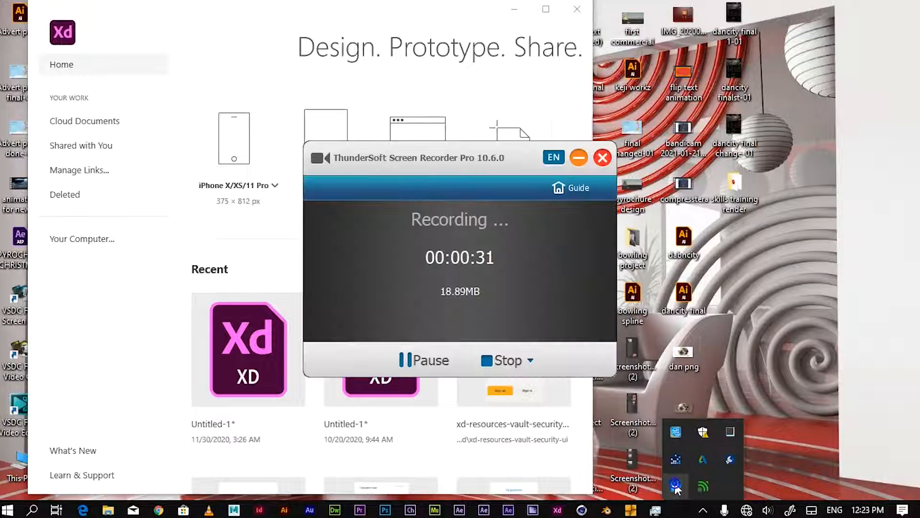
{"action": "left_click", "coordinate": [228, 232]}
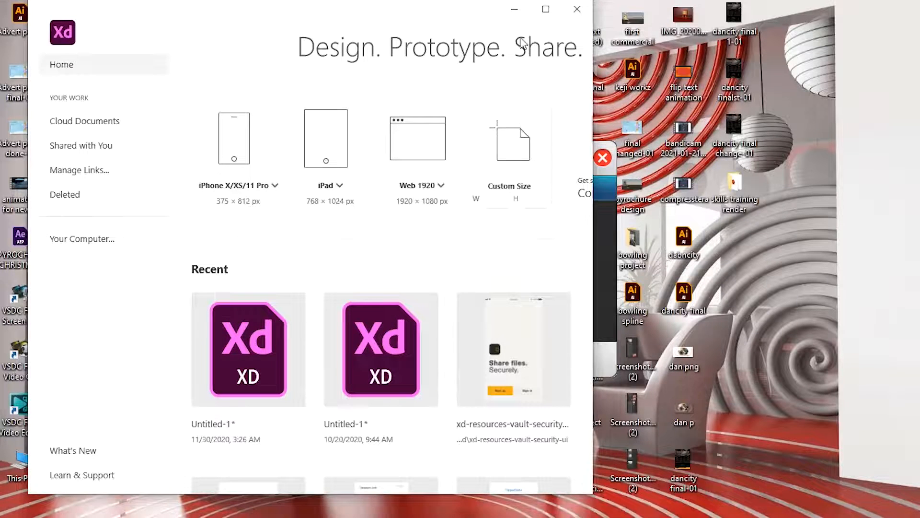
Create a new document from the iPhone X/XS/11 Pro preset (375 × 812 px) and maximize its window.
{"action": "left_click", "coordinate": [546, 9]}
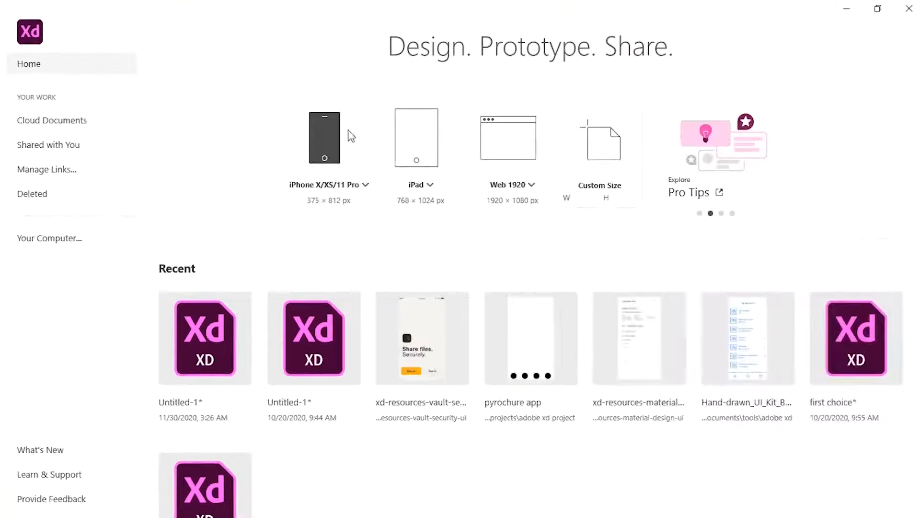
{"action": "left_click", "coordinate": [321, 133]}
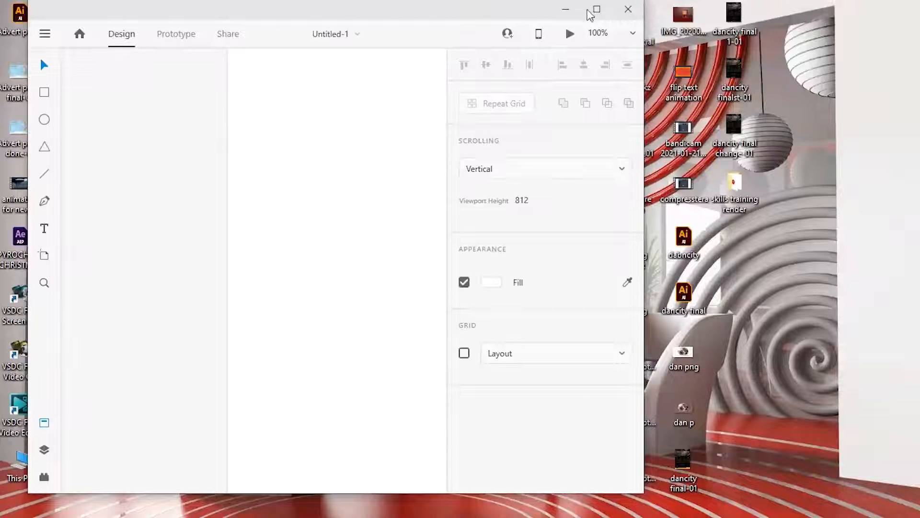
{"action": "left_click", "coordinate": [597, 11]}
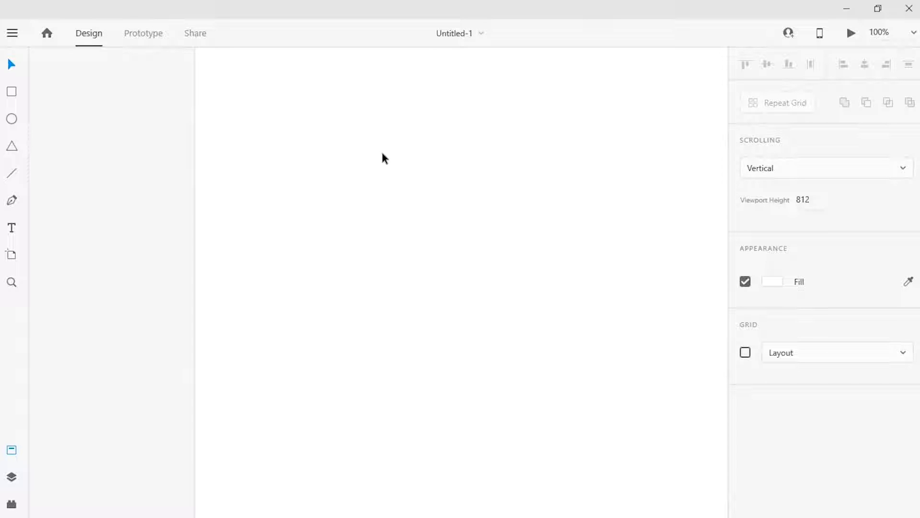
{"action": "left_click", "coordinate": [147, 36]}
{"action": "left_click", "coordinate": [97, 38]}
{"action": "mouse_move", "coordinate": [622, 515]}
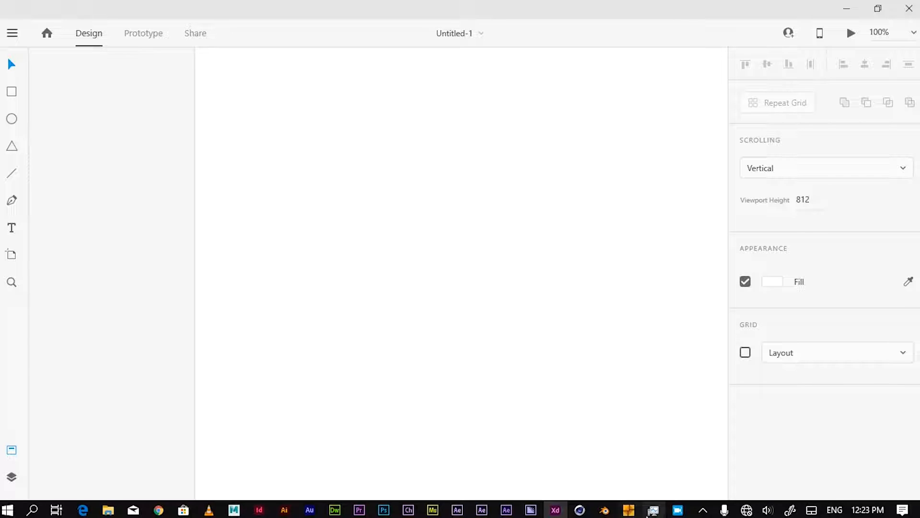
{"action": "left_click", "coordinate": [678, 512]}
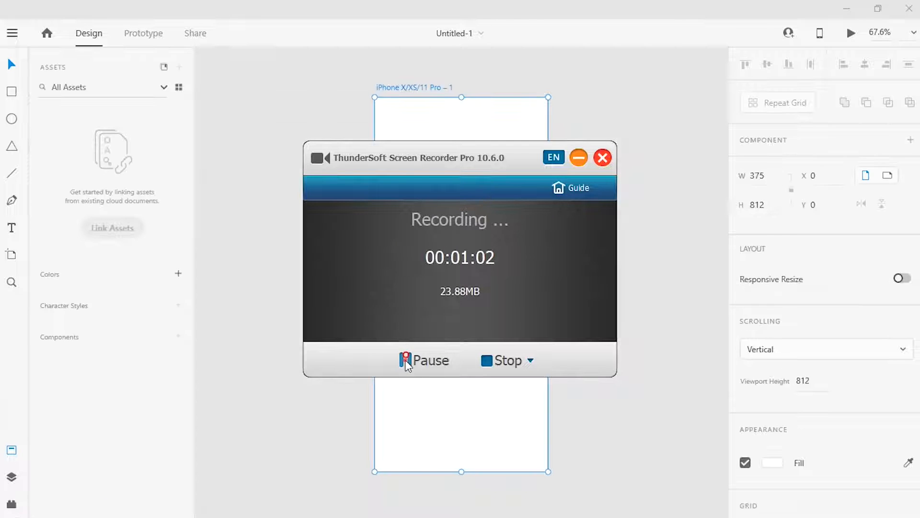
{"action": "left_click", "coordinate": [346, 396]}
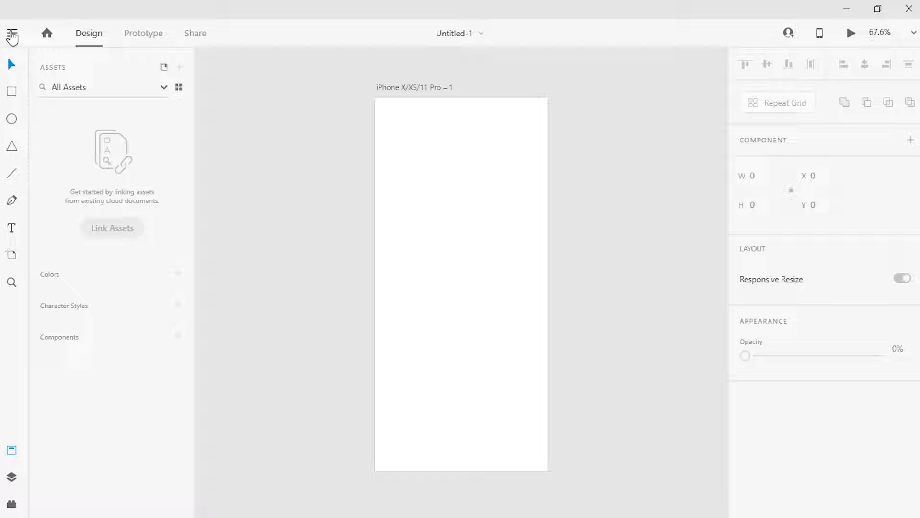
Open wireframes-mobile-2019.08 from the xd-resources-wireframekits-ui folder inside adobe xd, and maximize its window.
{"action": "left_click", "coordinate": [12, 34]}
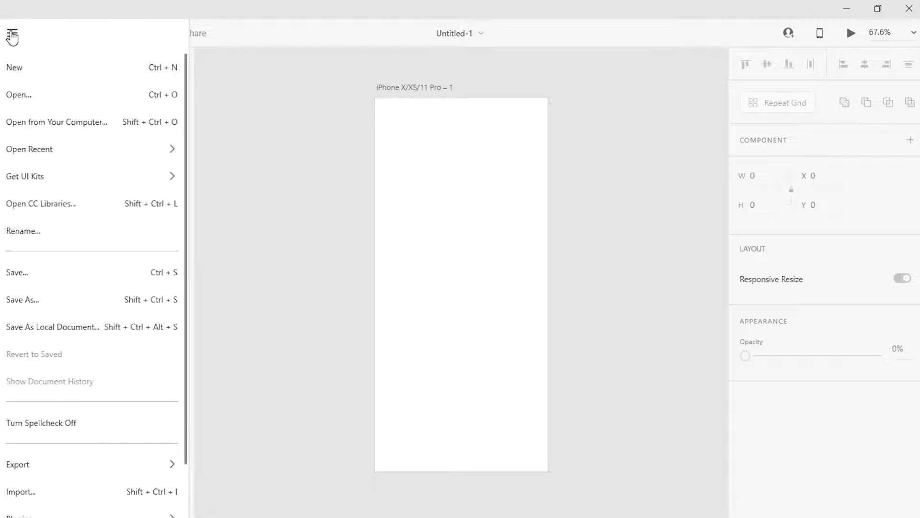
{"action": "mouse_move", "coordinate": [12, 153]}
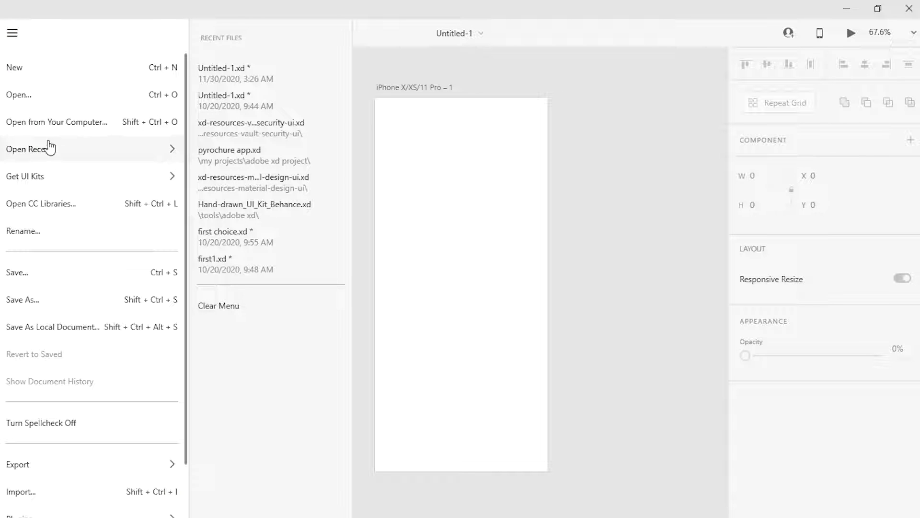
{"action": "left_click", "coordinate": [51, 94]}
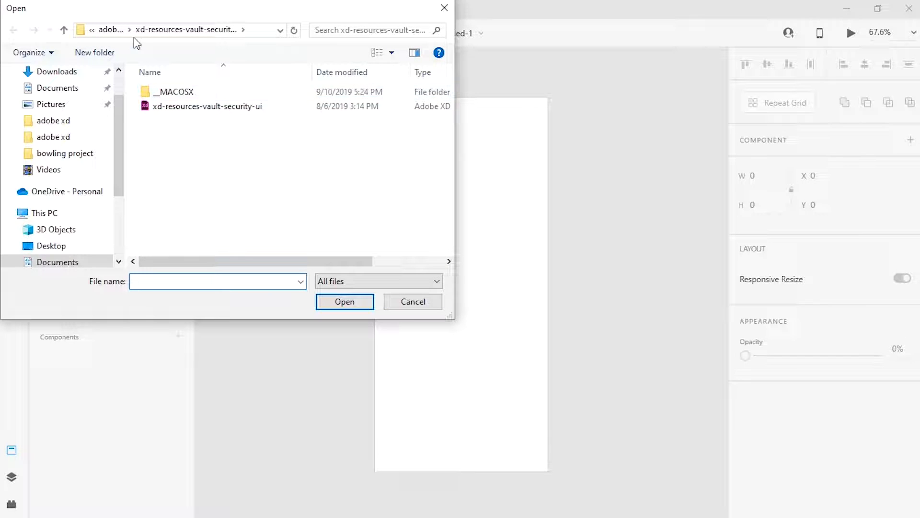
{"action": "left_click", "coordinate": [111, 32]}
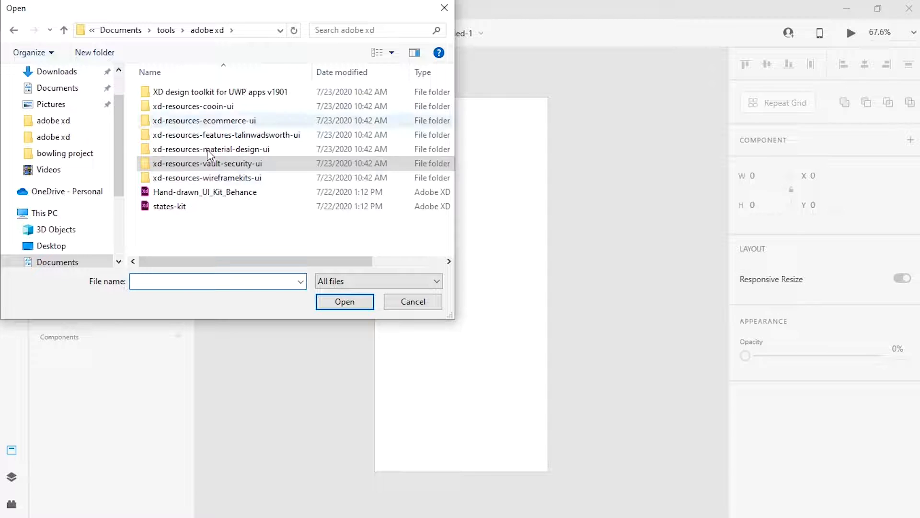
{"action": "double_click", "coordinate": [231, 179]}
{"action": "double_click", "coordinate": [211, 106]}
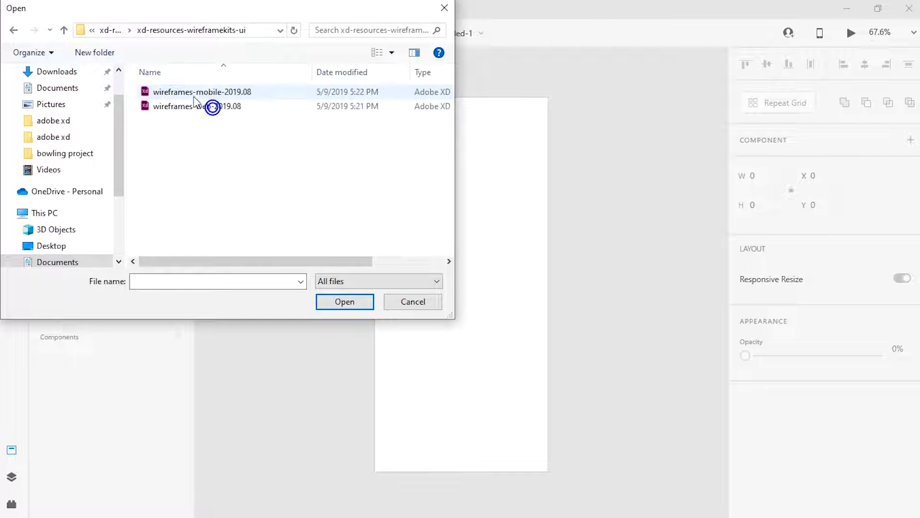
{"action": "double_click", "coordinate": [220, 92]}
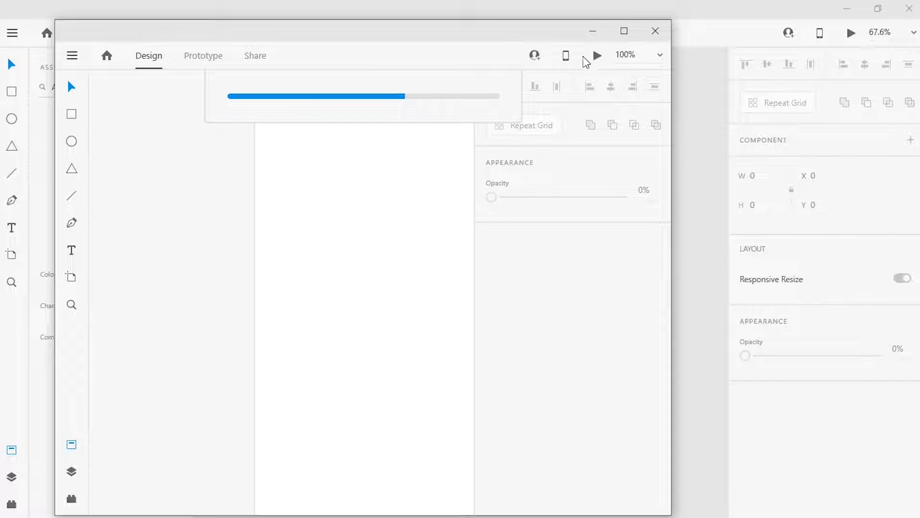
{"action": "left_click", "coordinate": [623, 31]}
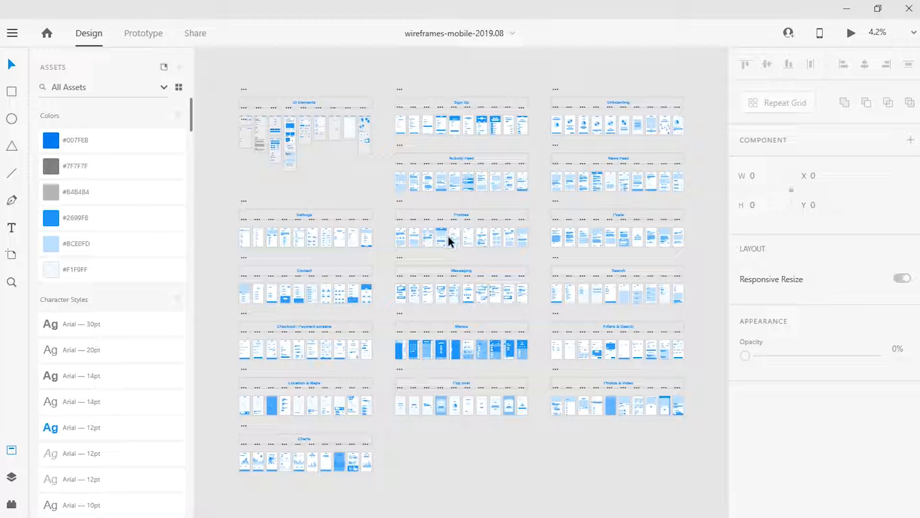
Examine the overall layout of the wireframe kit and its Messaging artboards up close.
{"action": "scroll", "coordinate": [450, 240], "scroll_direction": "up", "scroll_amount": 3}
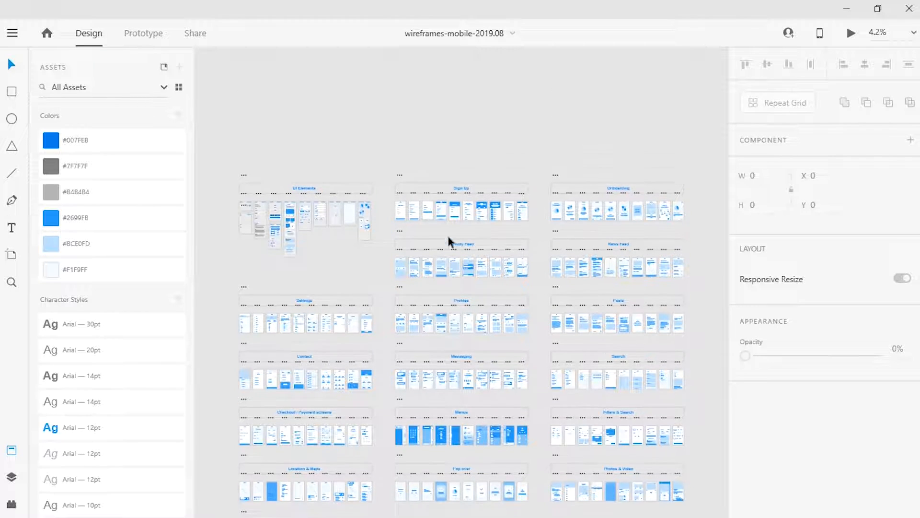
{"action": "scroll", "coordinate": [449, 237], "scroll_direction": "down", "scroll_amount": 4}
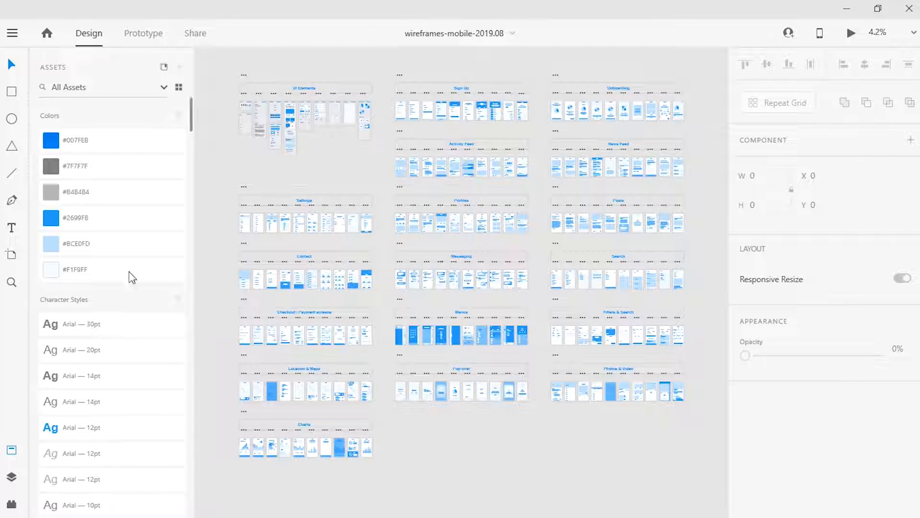
{"action": "left_click", "coordinate": [11, 285]}
{"action": "left_click", "coordinate": [441, 280]}
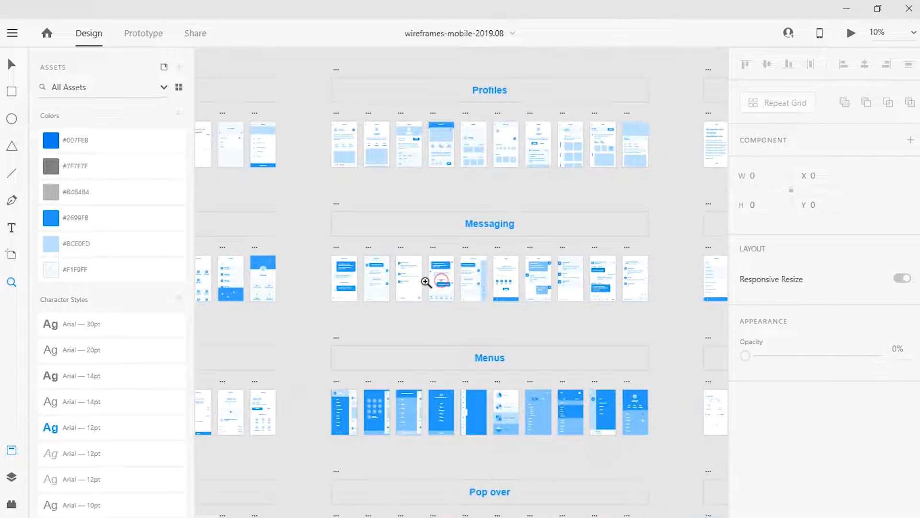
{"action": "left_click", "coordinate": [347, 288]}
{"action": "left_click", "coordinate": [346, 287]}
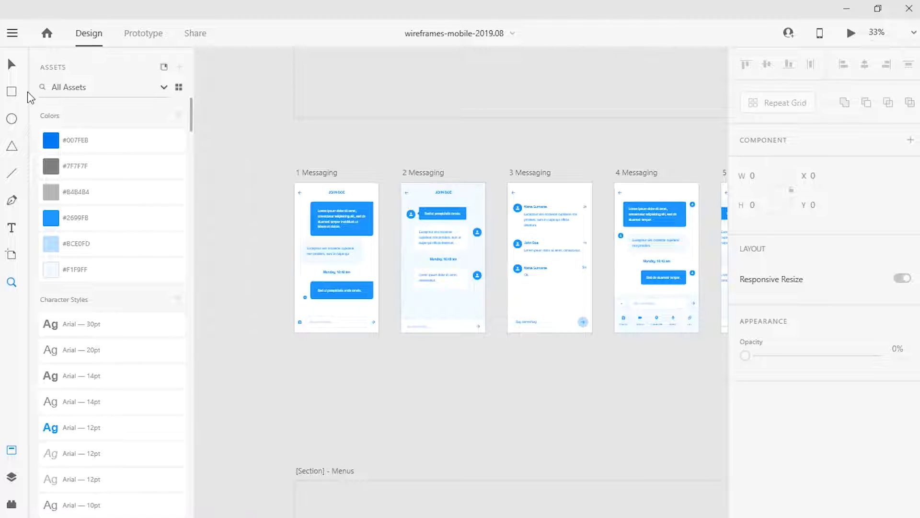
{"action": "left_click", "coordinate": [14, 66]}
{"action": "scroll", "coordinate": [547, 152], "scroll_direction": "up", "scroll_amount": 4}
{"action": "key", "text": "space"}
{"action": "left_click_drag", "start_coordinate": [552, 154], "coordinate": [335, 128]}
{"action": "key", "text": "space"}
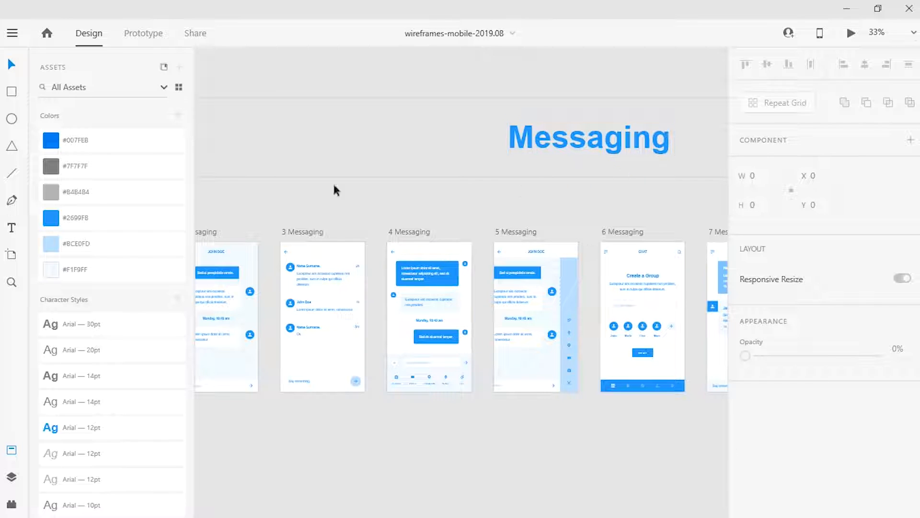
Look through the Profiles, Activity Feed and Sign Up artboards, as far as the tenth Sign Up screen.
{"action": "scroll", "coordinate": [575, 139], "scroll_direction": "up", "scroll_amount": 10}
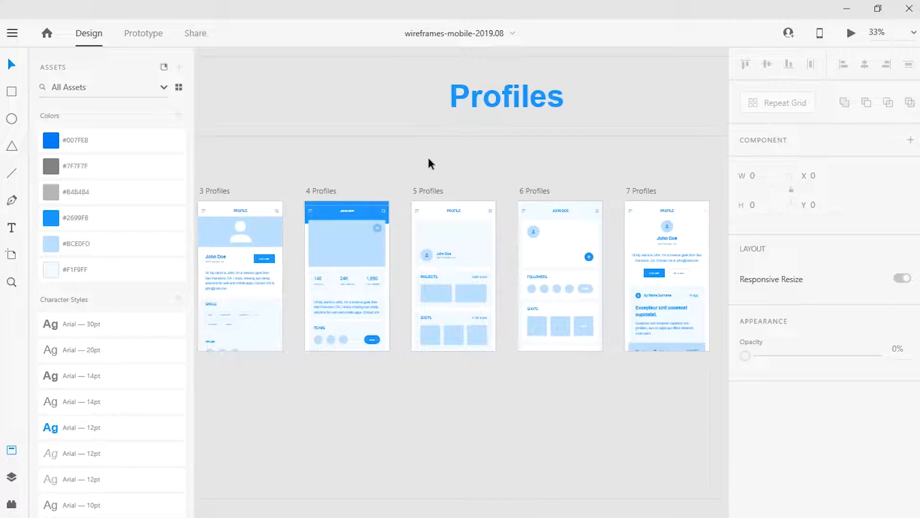
{"action": "key", "text": "space"}
{"action": "left_click_drag", "start_coordinate": [573, 117], "coordinate": [360, 449]}
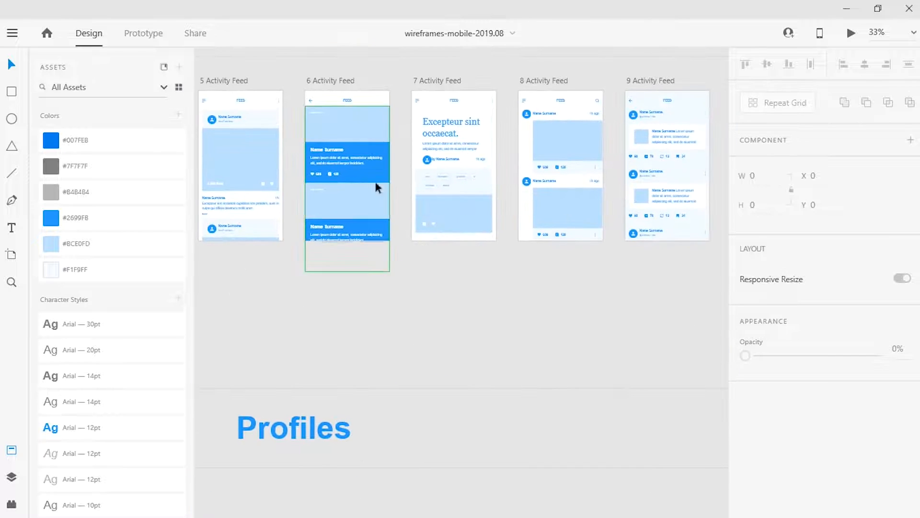
{"action": "key", "text": "space"}
{"action": "left_click_drag", "start_coordinate": [376, 187], "coordinate": [511, 372]}
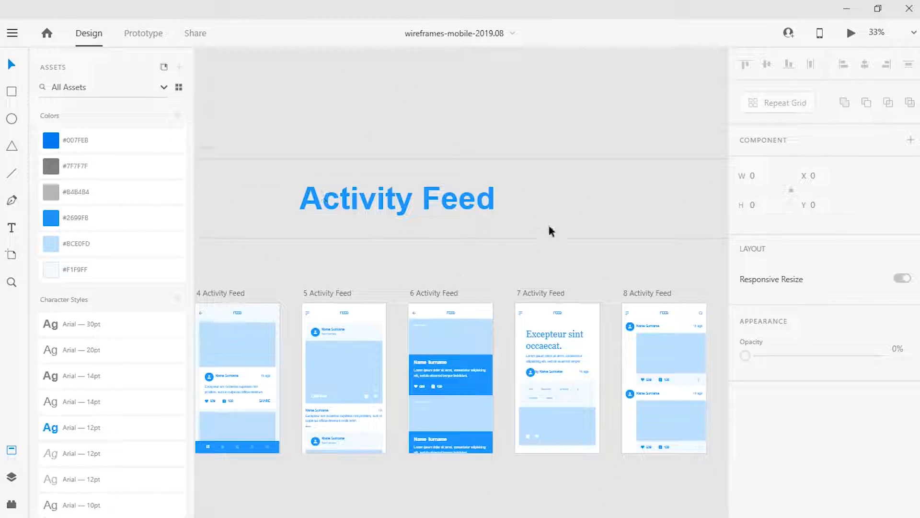
{"action": "scroll", "coordinate": [501, 259], "scroll_direction": "up", "scroll_amount": 6}
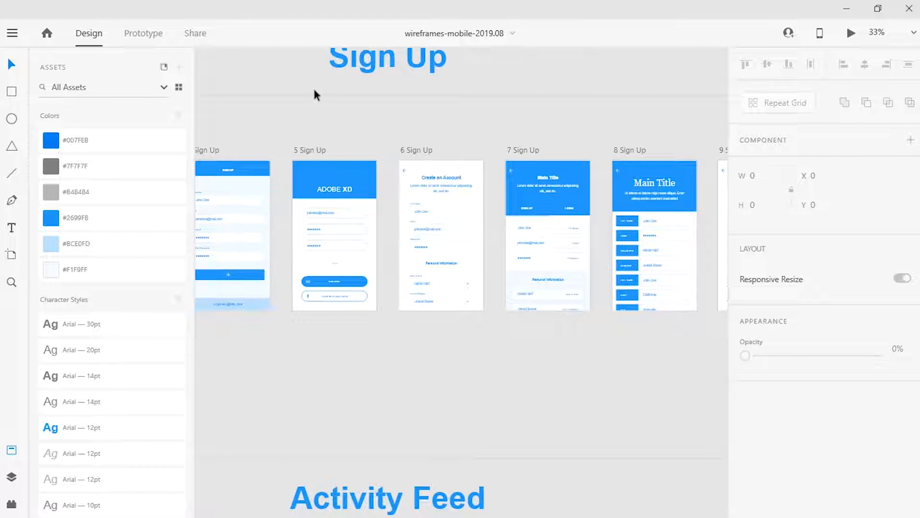
{"action": "scroll", "coordinate": [309, 144], "scroll_direction": "up", "scroll_amount": 2}
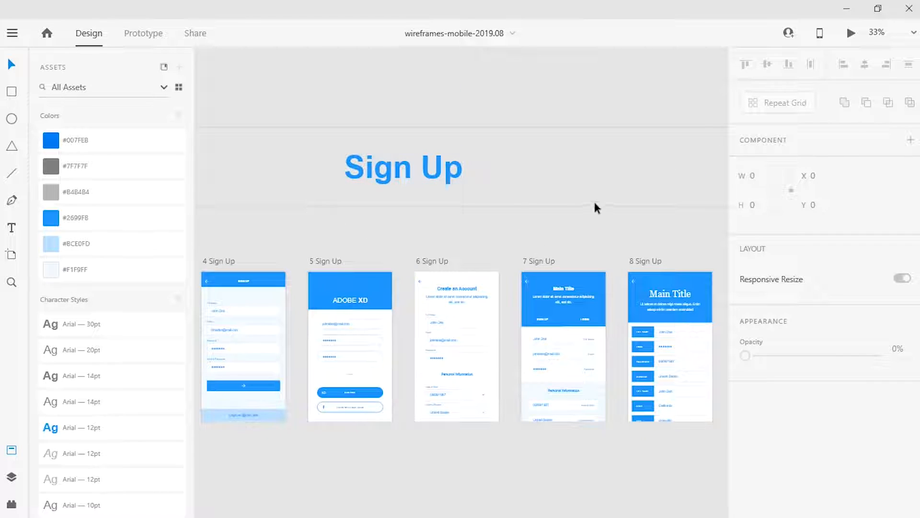
{"action": "scroll", "coordinate": [596, 205], "scroll_direction": "right", "scroll_amount": 10}
{"action": "scroll", "coordinate": [374, 288], "scroll_direction": "left", "scroll_amount": 4}
{"action": "scroll", "coordinate": [374, 288], "scroll_direction": "down", "scroll_amount": 2}
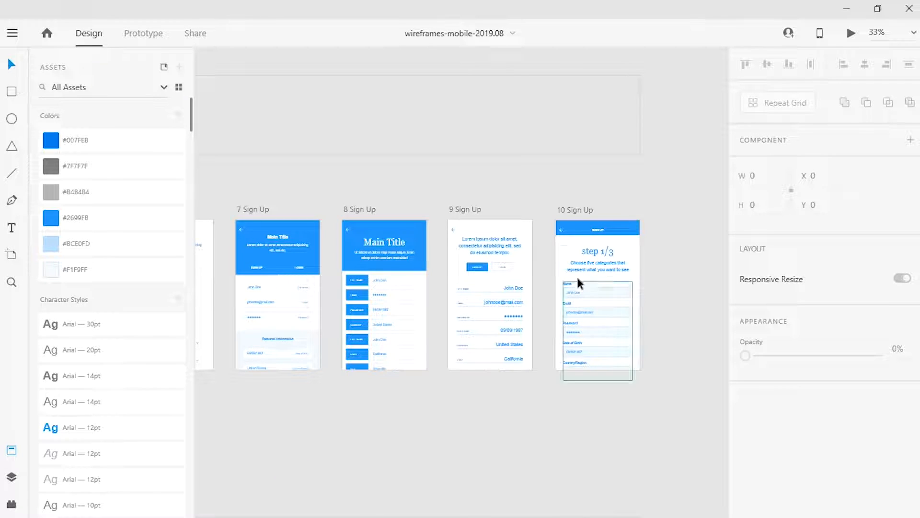
Look through the kit's news, Posts, Search and Filters & Search artboards.
{"action": "left_click_drag", "start_coordinate": [635, 260], "coordinate": [194, 233]}
{"action": "left_click_drag", "start_coordinate": [558, 295], "coordinate": [256, 426]}
{"action": "left_click_drag", "start_coordinate": [414, 424], "coordinate": [436, 140]}
{"action": "left_click_drag", "start_coordinate": [469, 433], "coordinate": [448, 138]}
{"action": "left_click_drag", "start_coordinate": [462, 421], "coordinate": [467, 223]}
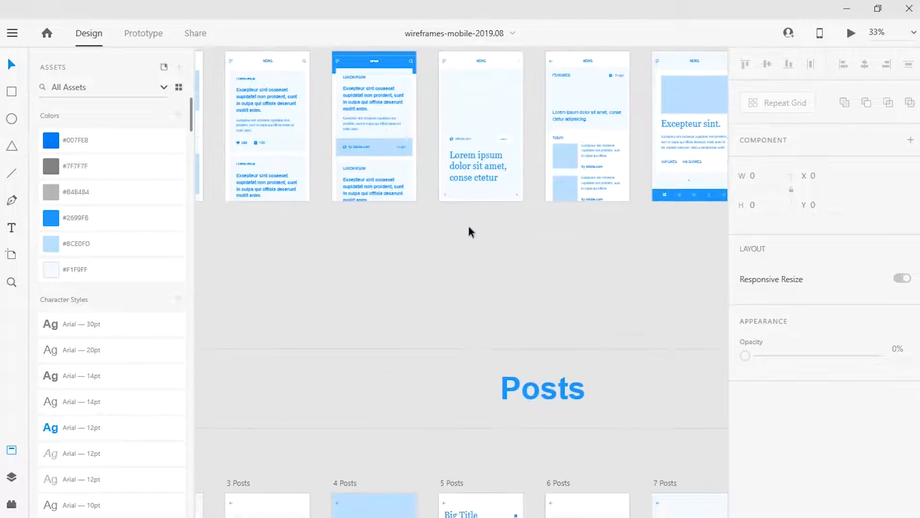
{"action": "scroll", "coordinate": [349, 259], "scroll_direction": "down", "scroll_amount": 10}
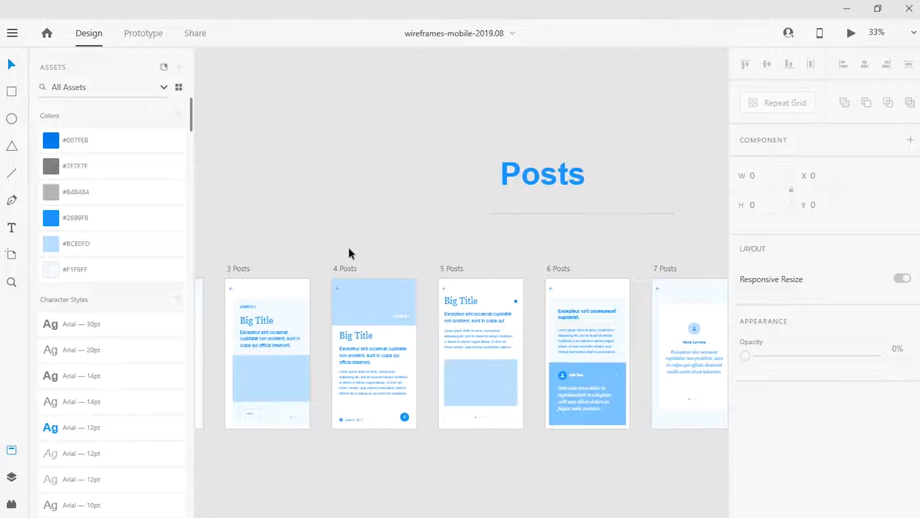
{"action": "scroll", "coordinate": [349, 372], "scroll_direction": "down", "scroll_amount": 10}
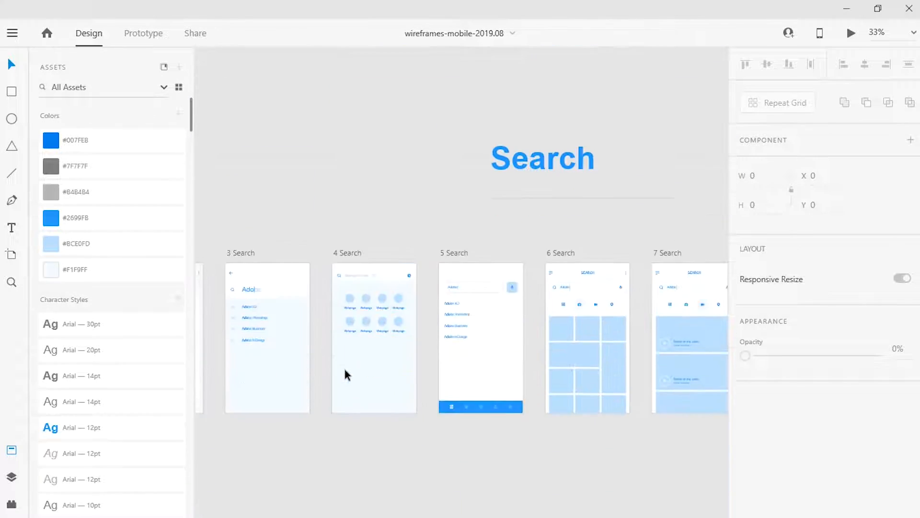
{"action": "scroll", "coordinate": [345, 364], "scroll_direction": "down", "scroll_amount": 7}
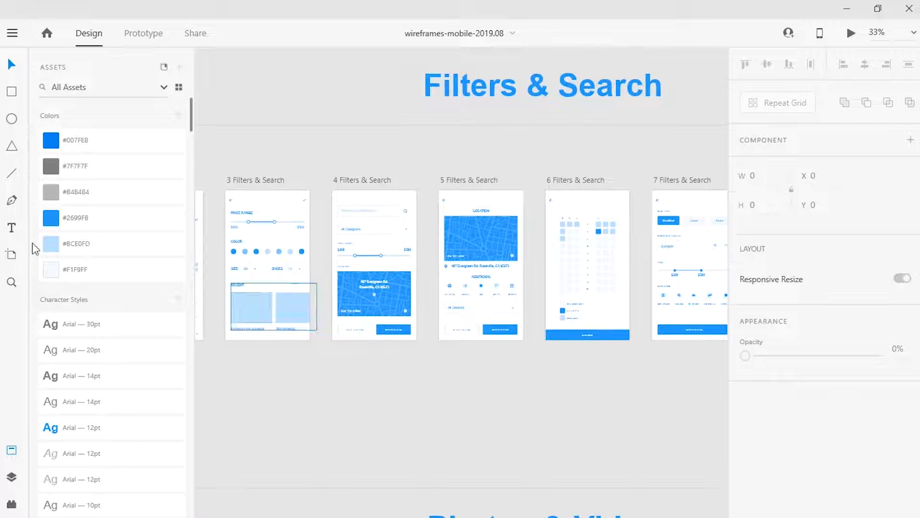
Inspect the document's saved colors, the slider and map group on the 4 Filters & Search artboard, and the first artboards of that section.
{"action": "left_click", "coordinate": [85, 218]}
{"action": "left_click", "coordinate": [86, 193]}
{"action": "left_click", "coordinate": [87, 161]}
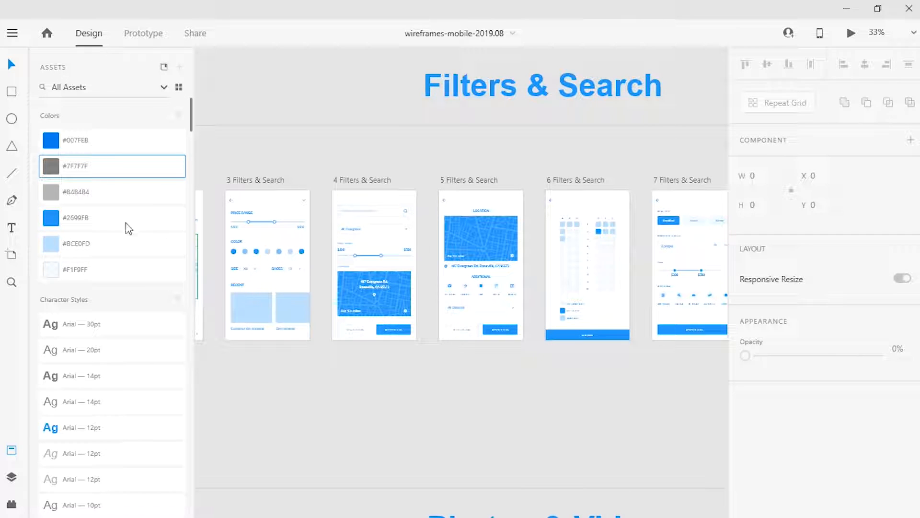
{"action": "left_click", "coordinate": [350, 301]}
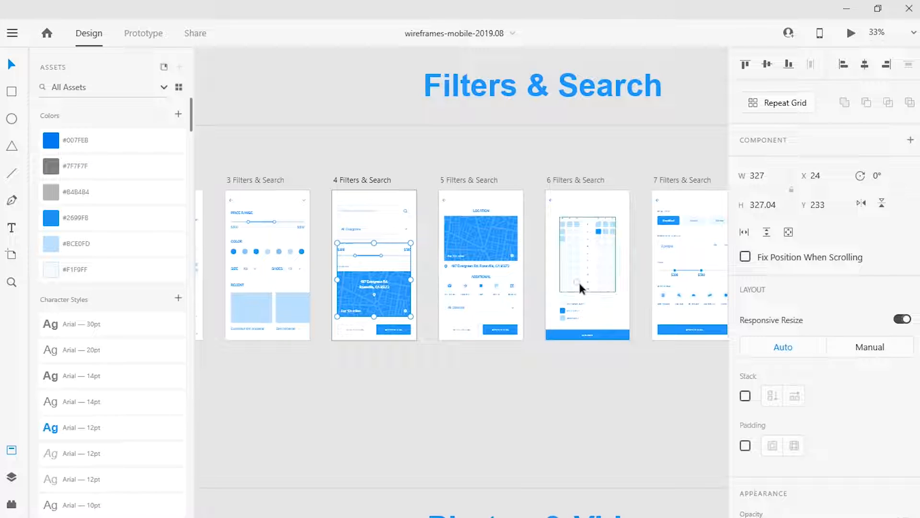
{"action": "left_click_drag", "start_coordinate": [270, 198], "coordinate": [638, 359]}
{"action": "left_click_drag", "start_coordinate": [433, 441], "coordinate": [430, 295]}
{"action": "scroll", "coordinate": [405, 311], "scroll_direction": "up", "scroll_amount": 1}
{"action": "scroll", "coordinate": [407, 317], "scroll_direction": "down", "scroll_amount": 3}
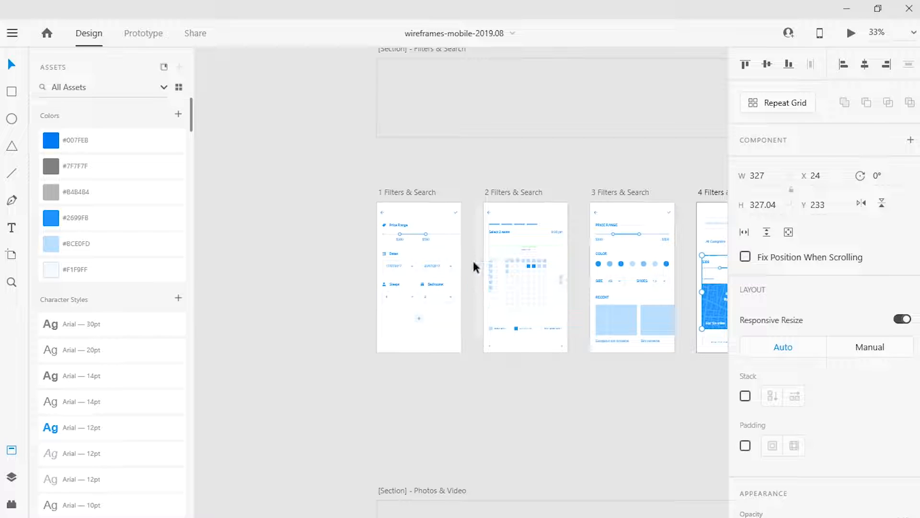
Take both document windows out of full-screen size and arrange the narrowed Untitled-1 window beside the wireframes-mobile-2019.08 window.
{"action": "left_click", "coordinate": [877, 9]}
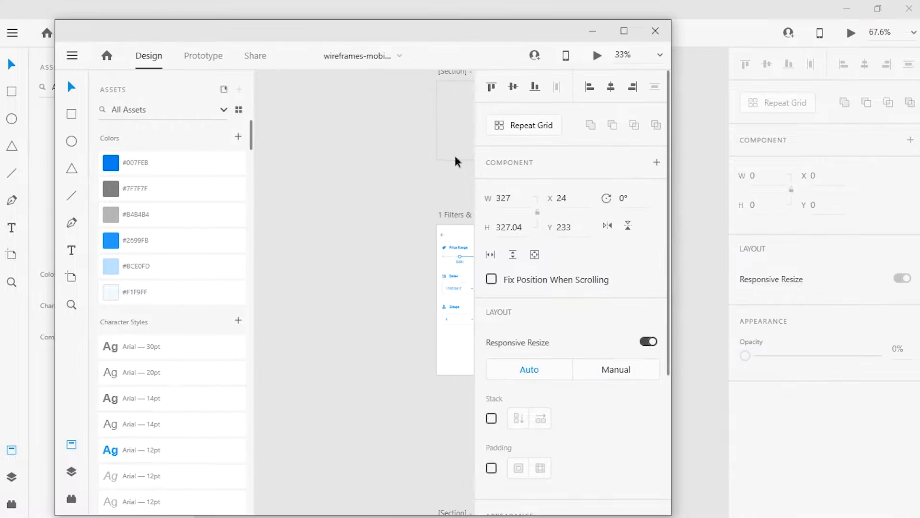
{"action": "left_click", "coordinate": [879, 15]}
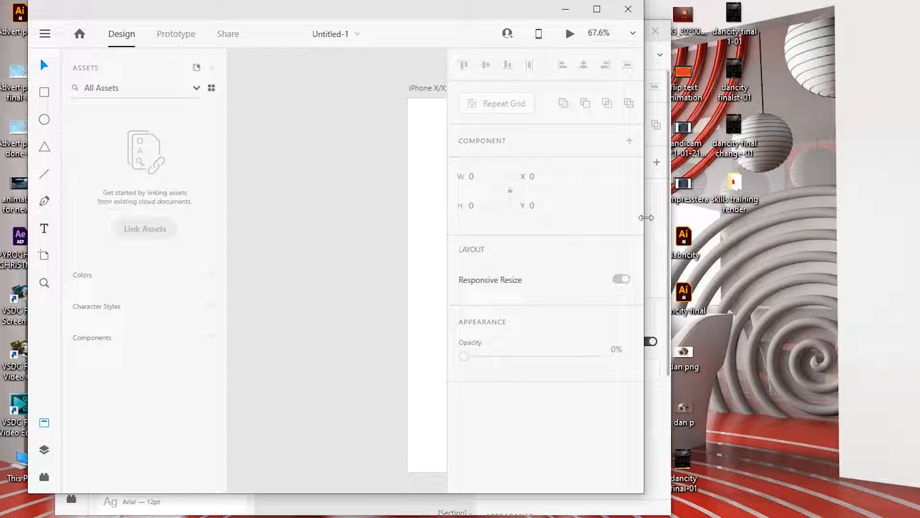
{"action": "left_click_drag", "start_coordinate": [645, 221], "coordinate": [846, 218]}
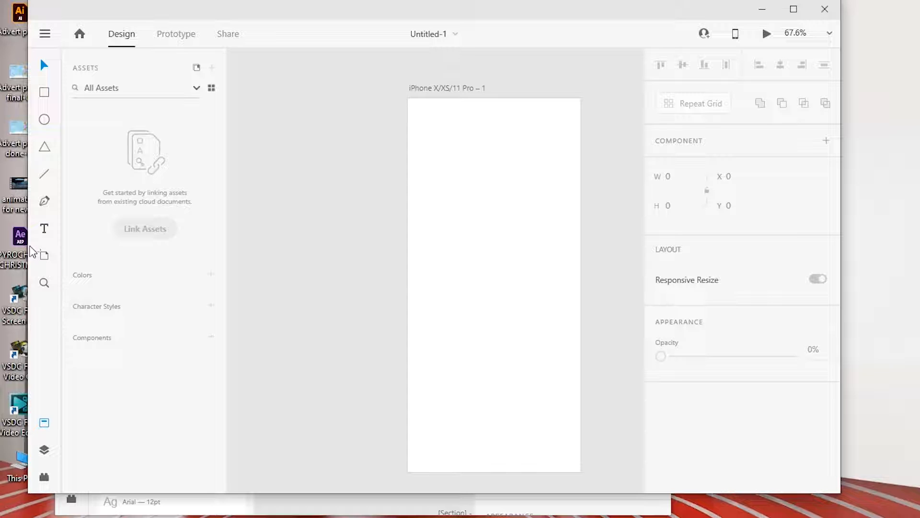
{"action": "left_click_drag", "start_coordinate": [28, 247], "coordinate": [365, 248]}
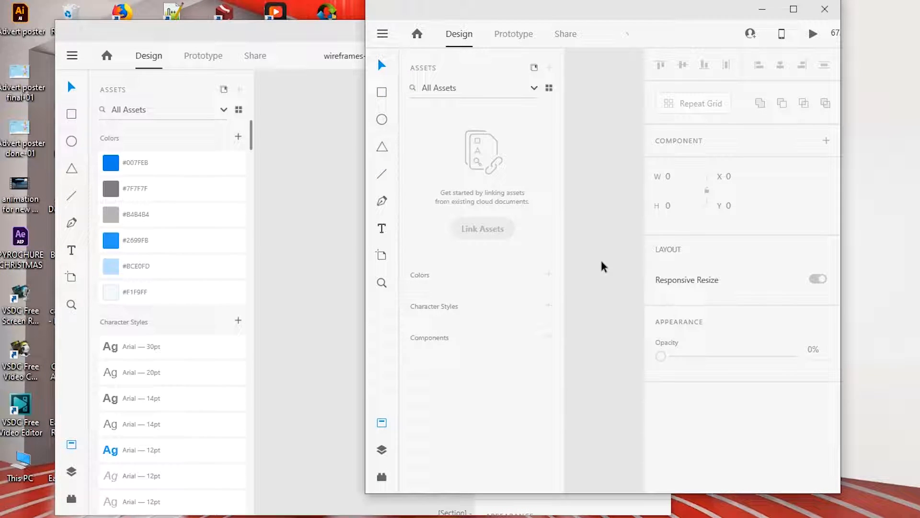
{"action": "left_click_drag", "start_coordinate": [632, 248], "coordinate": [505, 284]}
{"action": "left_click_drag", "start_coordinate": [638, 242], "coordinate": [577, 224]}
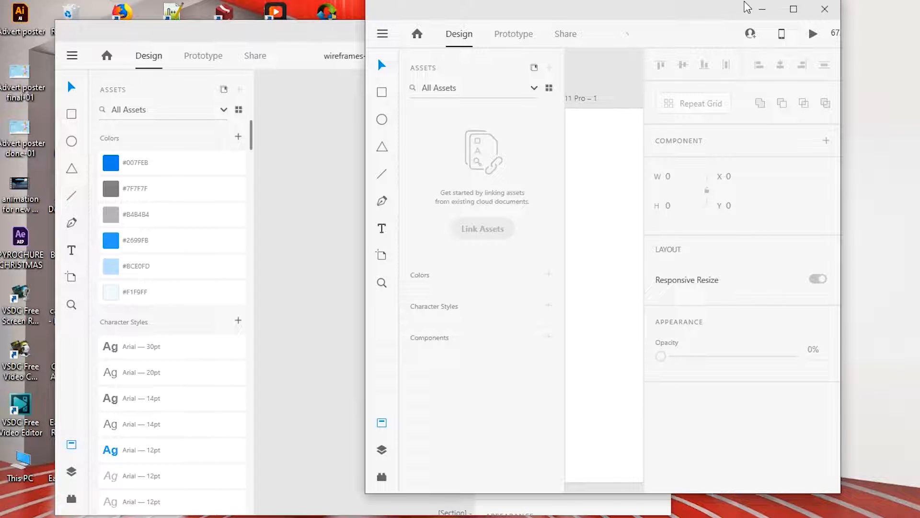
{"action": "left_click_drag", "start_coordinate": [493, 20], "coordinate": [592, 23]}
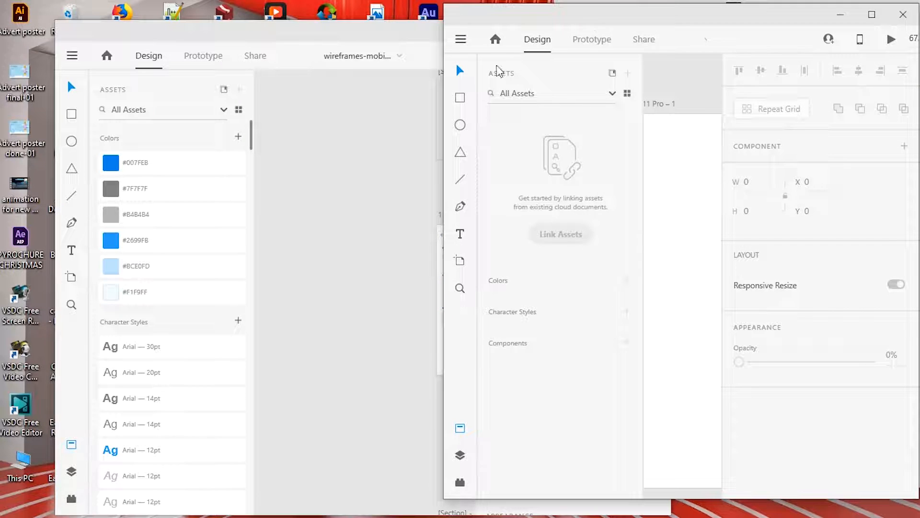
{"action": "left_click_drag", "start_coordinate": [319, 35], "coordinate": [267, 35]}
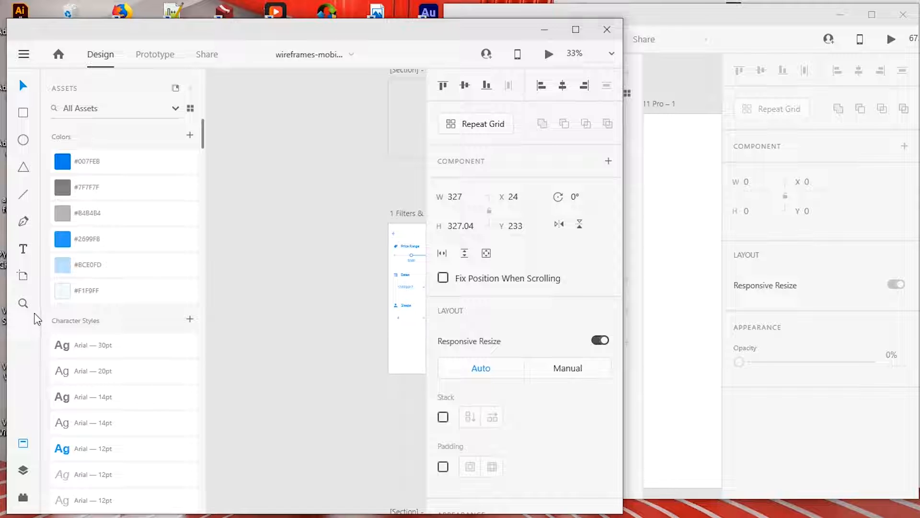
Zoom in to 75% on the first Filters & Search artboard of the wireframe kit to view its form elements.
{"action": "left_click", "coordinate": [23, 303]}
{"action": "left_click", "coordinate": [389, 266]}
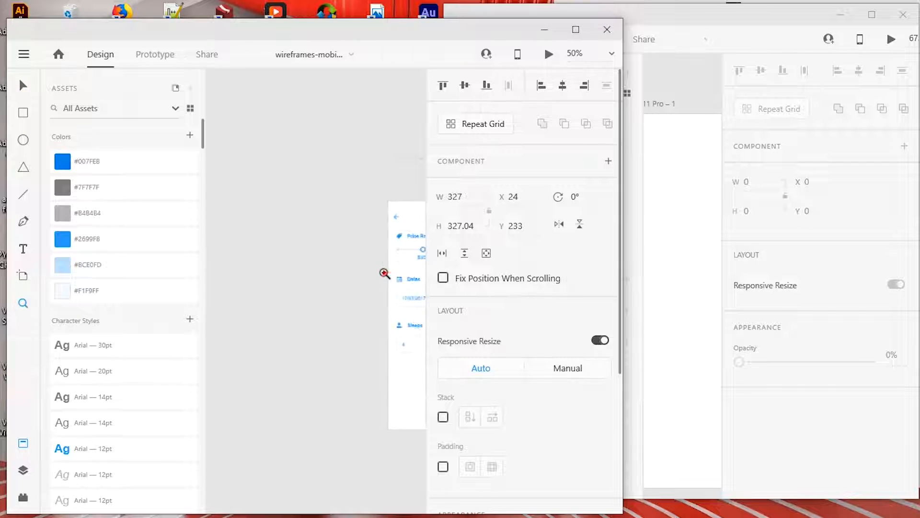
{"action": "left_click", "coordinate": [390, 266]}
{"action": "left_click", "coordinate": [23, 89]}
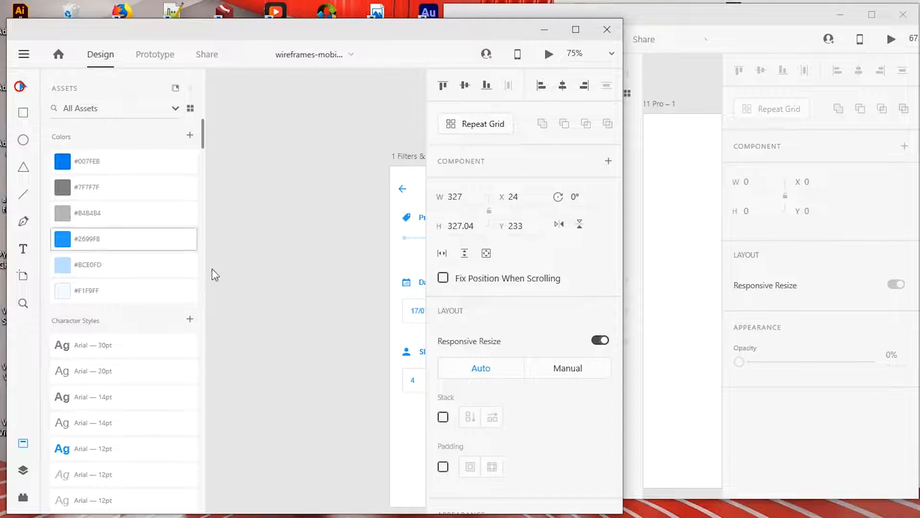
{"action": "left_click_drag", "start_coordinate": [319, 283], "coordinate": [149, 237]}
{"action": "scroll", "coordinate": [275, 209], "scroll_direction": "right", "scroll_amount": 2}
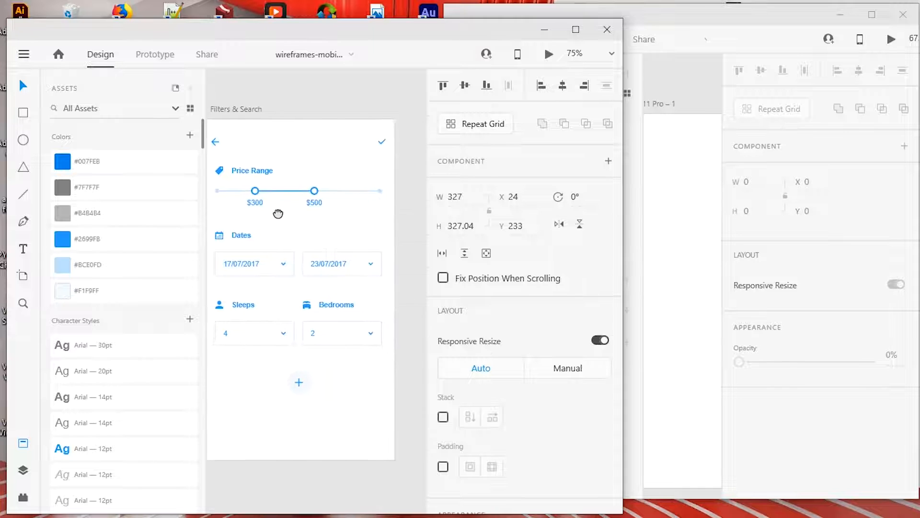
Reposition and narrow the wireframe kit window to fit beside Untitled-1, and select the Dates group on the first Filters & Search artboard.
{"action": "left_click_drag", "start_coordinate": [388, 29], "coordinate": [376, 8]}
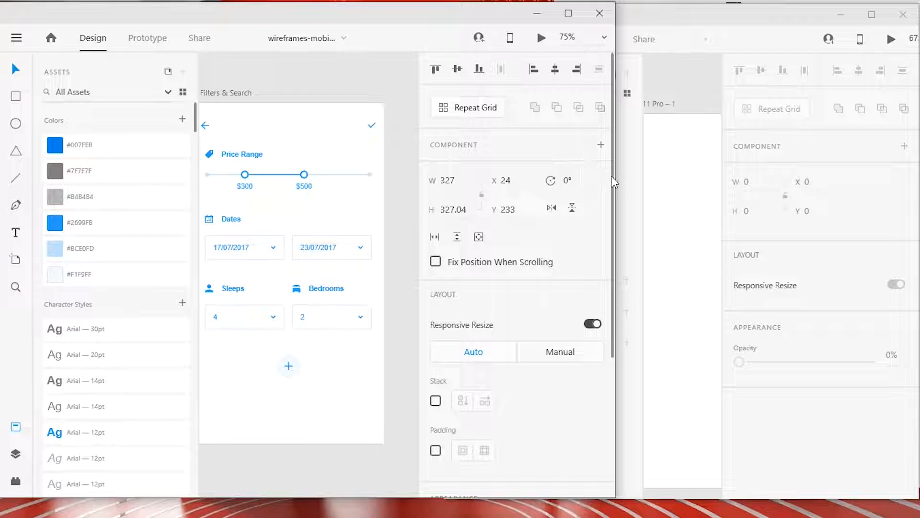
{"action": "left_click_drag", "start_coordinate": [614, 178], "coordinate": [540, 191]}
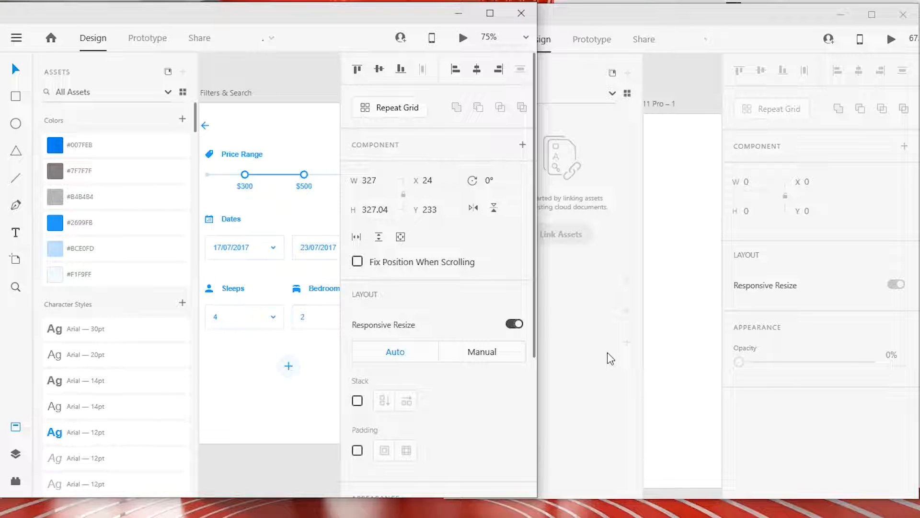
{"action": "left_click", "coordinate": [261, 256]}
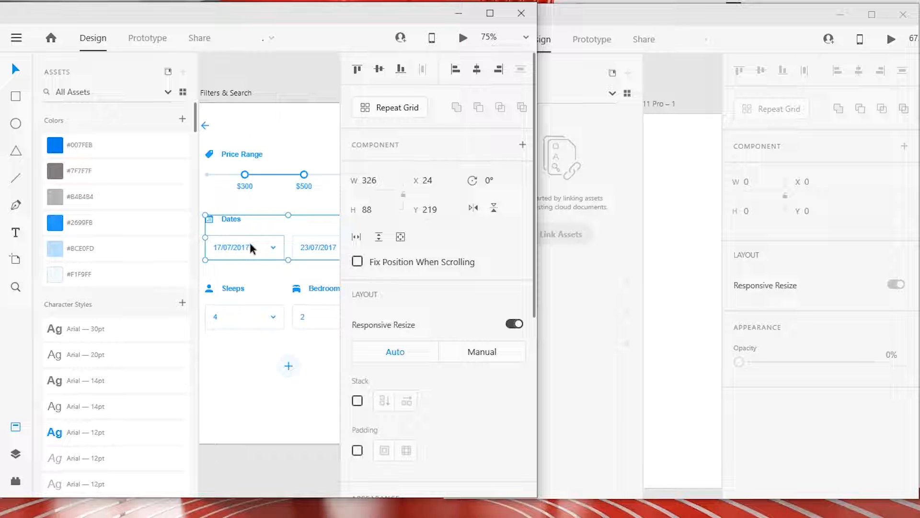
{"action": "left_click_drag", "start_coordinate": [255, 243], "coordinate": [283, 275]}
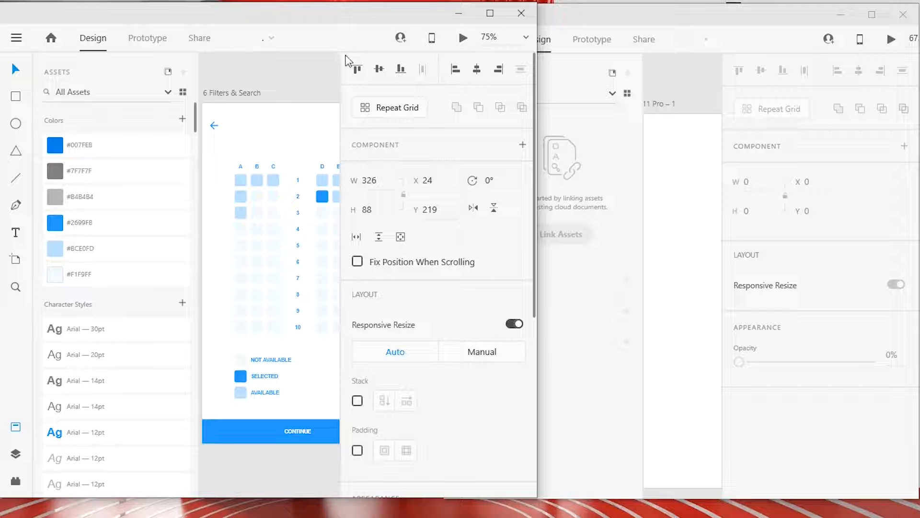
Maximize both the Untitled-1 and wireframes-mobile-2019.08 windows, leaving the wireframe kit in front.
{"action": "left_click", "coordinate": [871, 15]}
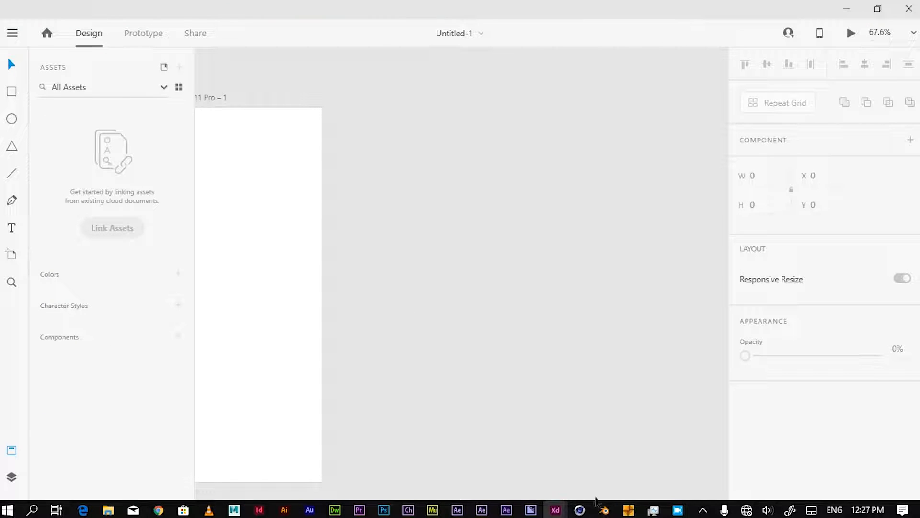
{"action": "mouse_move", "coordinate": [555, 509]}
{"action": "left_click", "coordinate": [628, 466]}
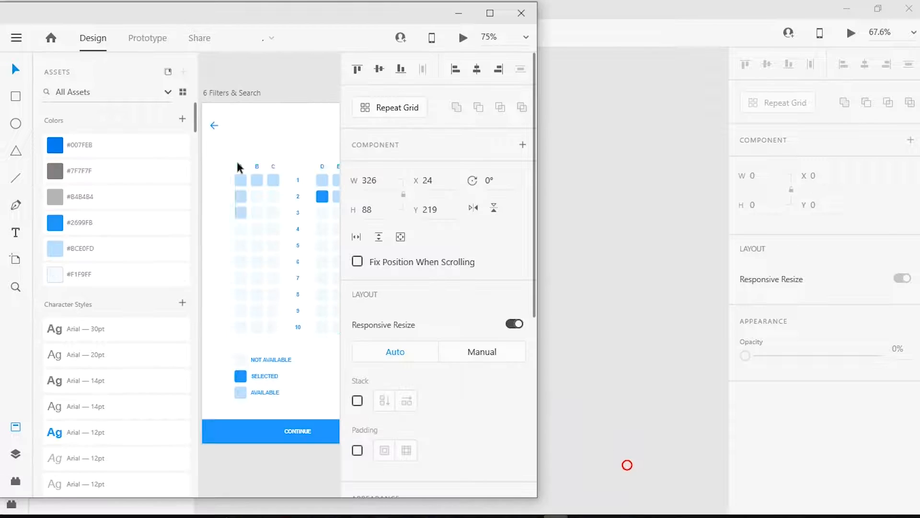
{"action": "left_click", "coordinate": [493, 13]}
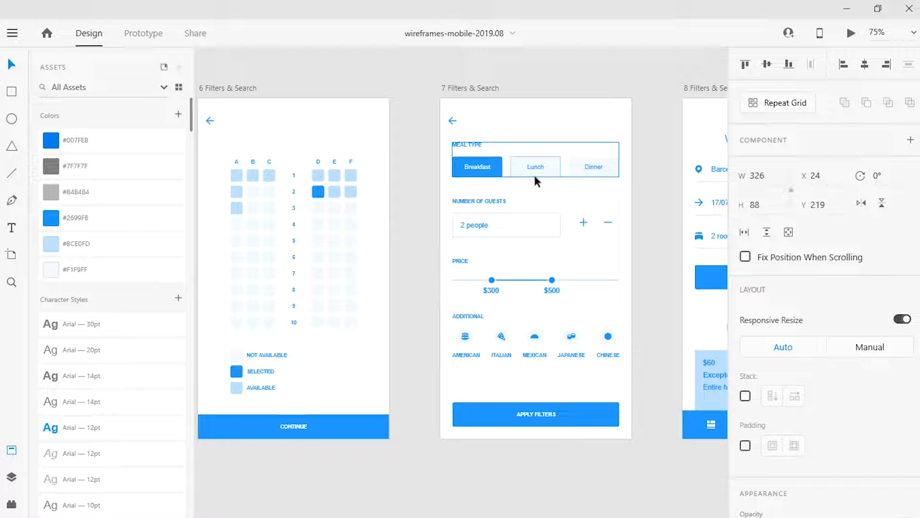
Copy the Meal Type group from the 7 Filters & Search artboard onto the iPhone artboard in Untitled-1 and place it near the artboard's upper edge.
{"action": "left_click", "coordinate": [476, 167]}
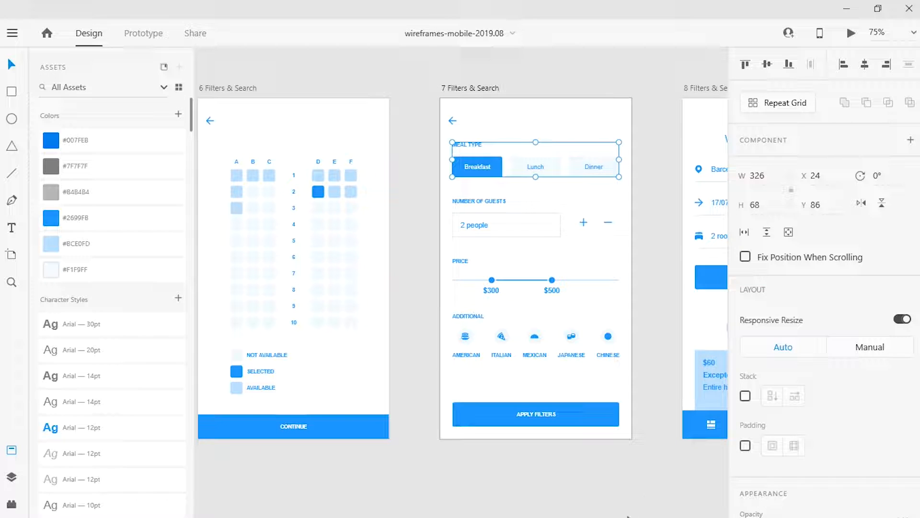
{"action": "mouse_move", "coordinate": [555, 509]}
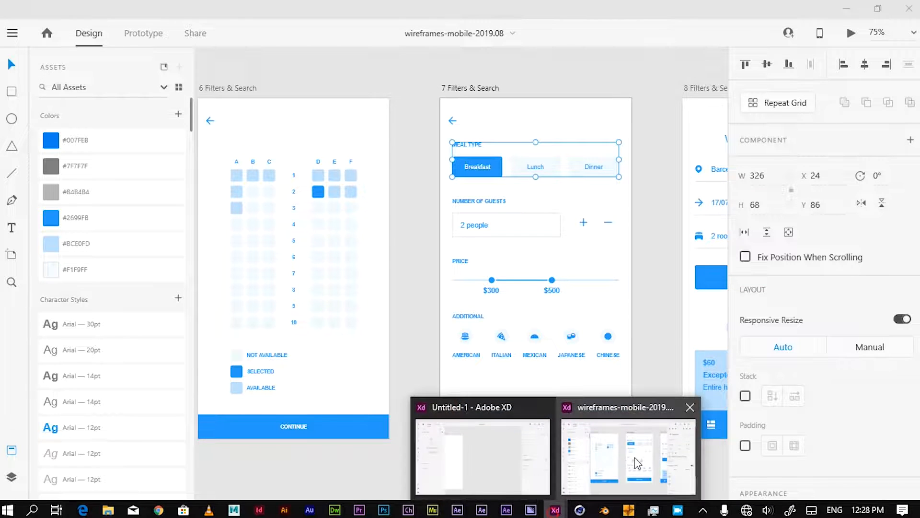
{"action": "left_click", "coordinate": [452, 464]}
{"action": "left_click_drag", "start_coordinate": [351, 338], "coordinate": [520, 324]}
{"action": "left_click", "coordinate": [386, 299]}
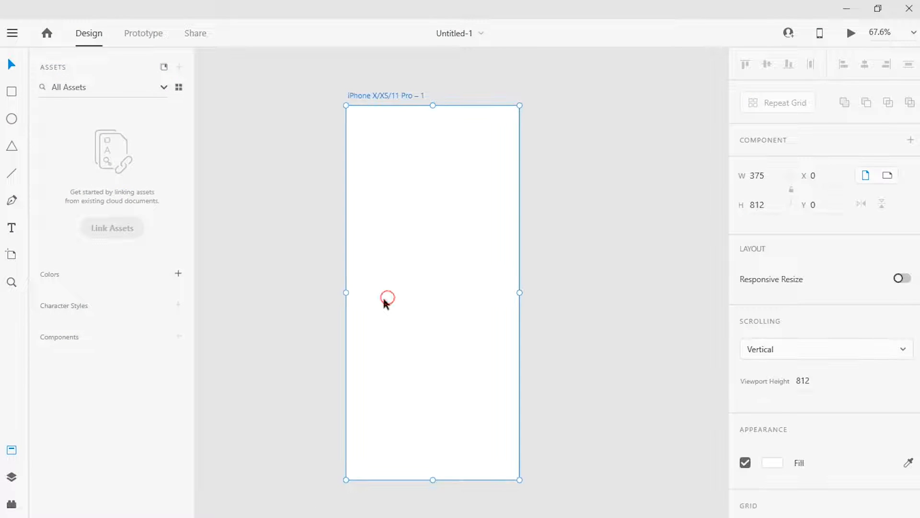
{"action": "key", "text": "ctrl+v"}
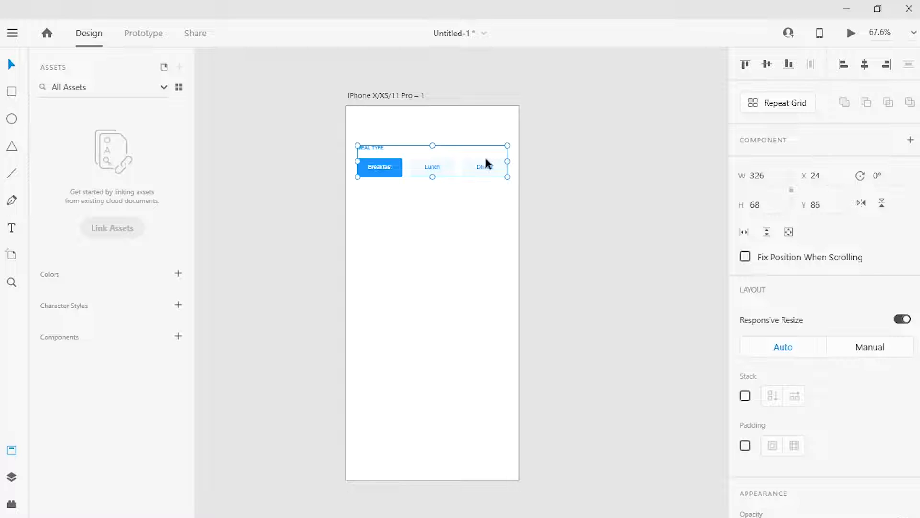
{"action": "left_click_drag", "start_coordinate": [447, 161], "coordinate": [437, 144]}
{"action": "left_click", "coordinate": [447, 209]}
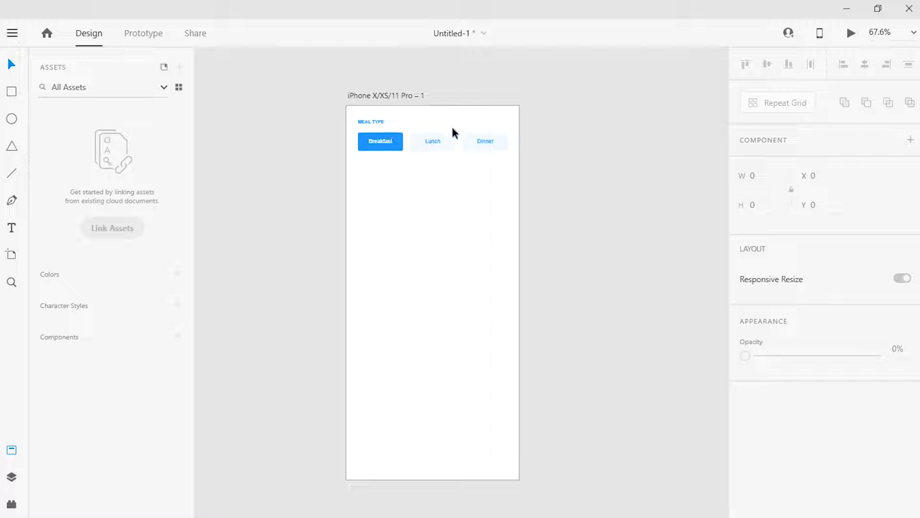
{"action": "mouse_move", "coordinate": [233, 516]}
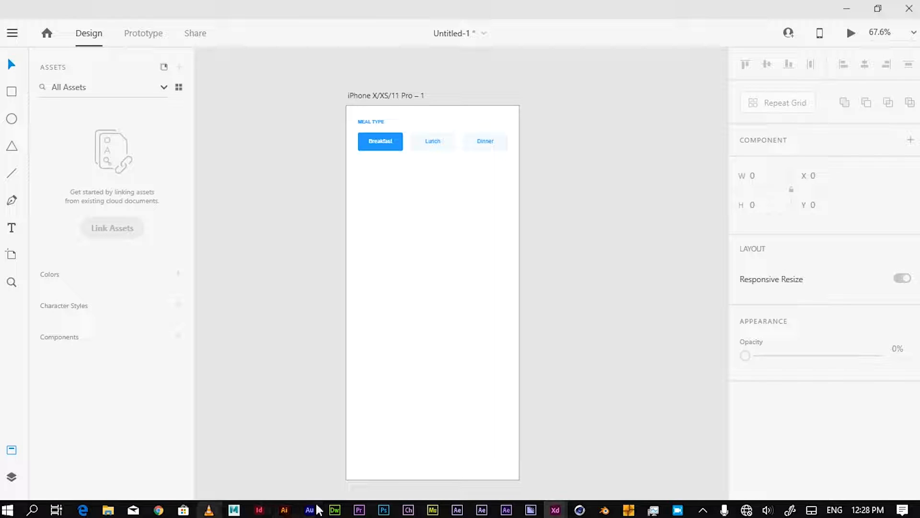
{"action": "mouse_move", "coordinate": [565, 513]}
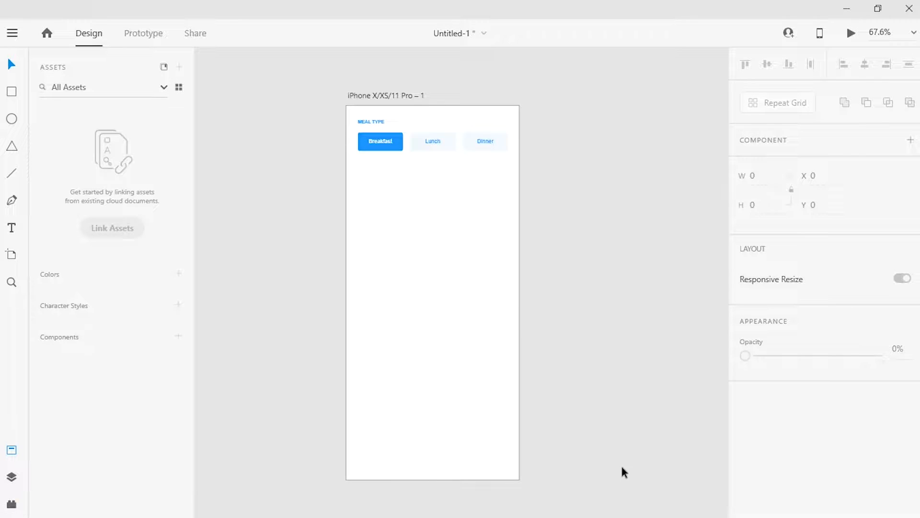
{"action": "left_click", "coordinate": [678, 510]}
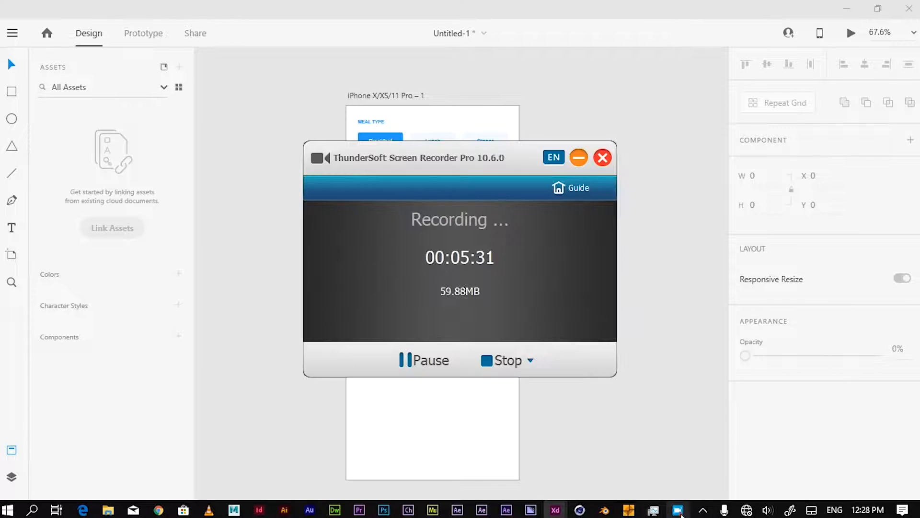
{"action": "left_click", "coordinate": [446, 358]}
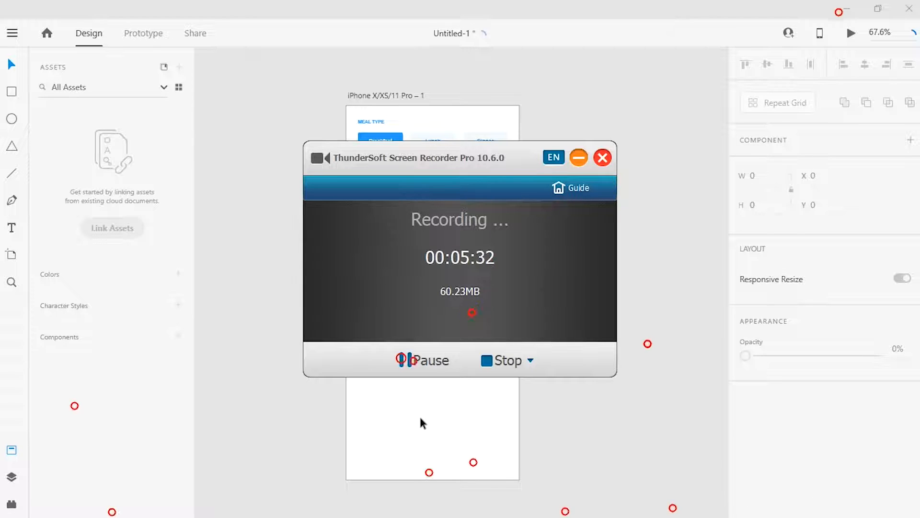
{"action": "left_click", "coordinate": [421, 419]}
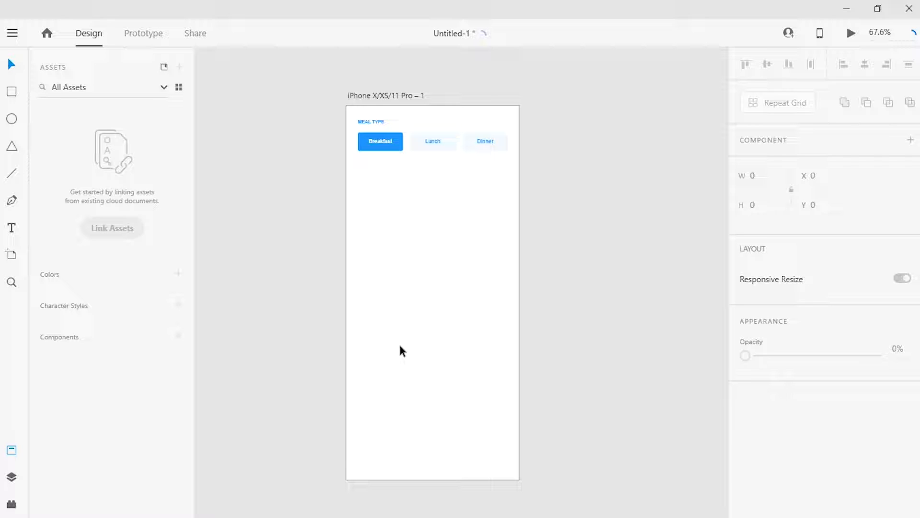
Copy the 20200508_192806 image from the Pictures folder in File Explorer and paste it onto the iPhone artboard in Untitled-1.
{"action": "left_click", "coordinate": [108, 509]}
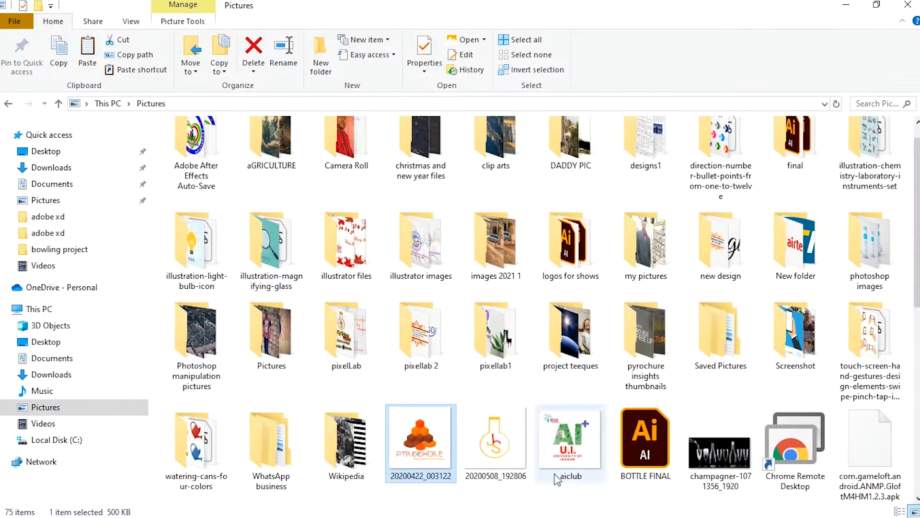
{"action": "left_click", "coordinate": [501, 447]}
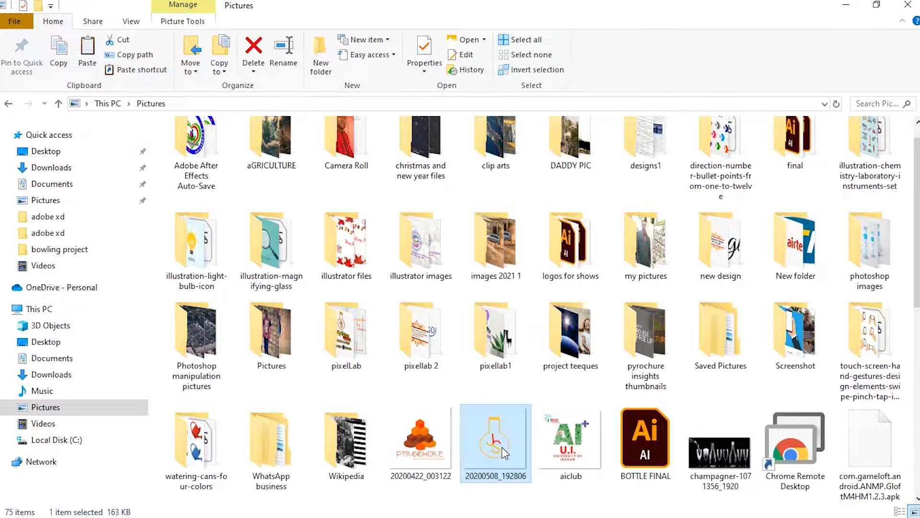
{"action": "left_click", "coordinate": [556, 509]}
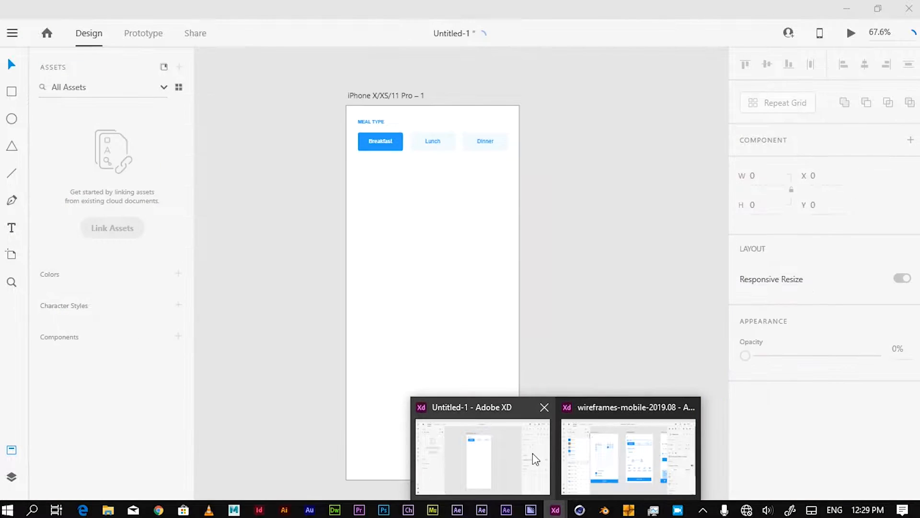
{"action": "left_click", "coordinate": [533, 454]}
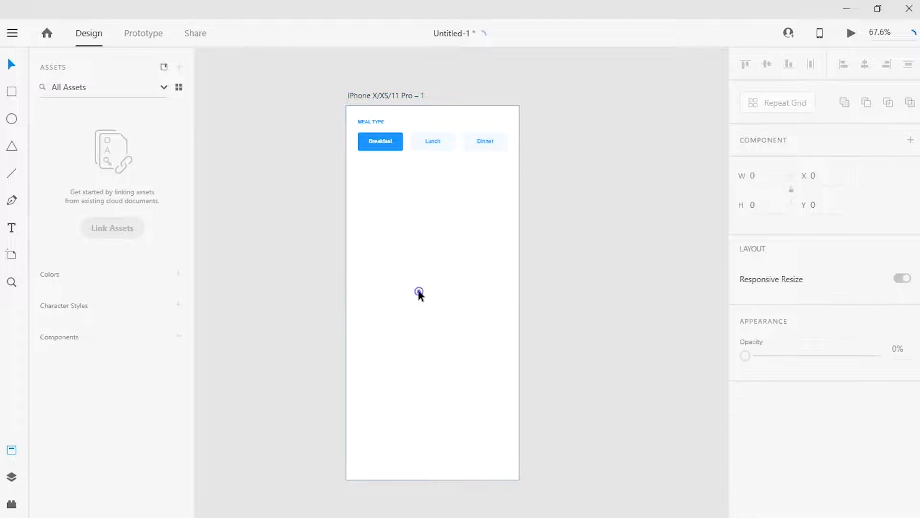
{"action": "left_click", "coordinate": [418, 290]}
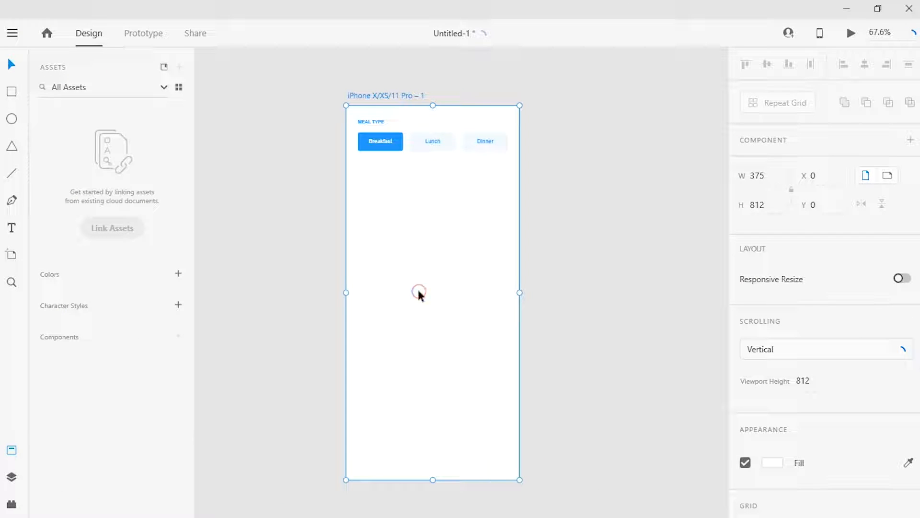
{"action": "key", "text": "ctrl+v"}
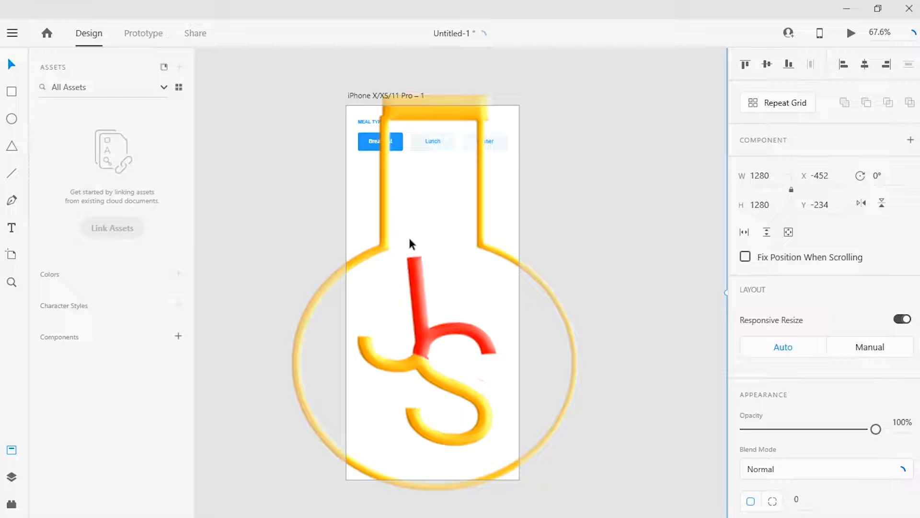
Move the pasted image up and across the iPhone artboard, and set its width and height to 100.
{"action": "left_click_drag", "start_coordinate": [485, 247], "coordinate": [557, 233]}
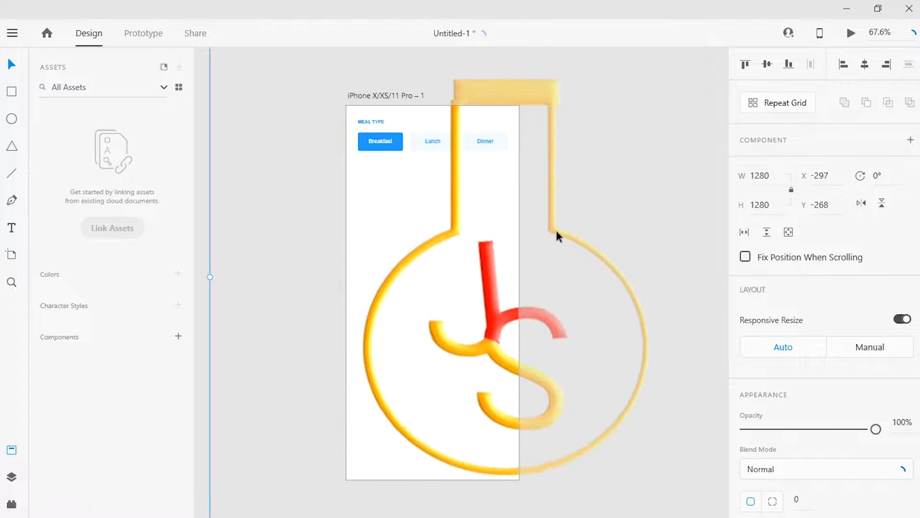
{"action": "left_click", "coordinate": [771, 176]}
{"action": "type", "text": "100"}
{"action": "key", "text": "Tab"}
{"action": "type", "text": "1"}
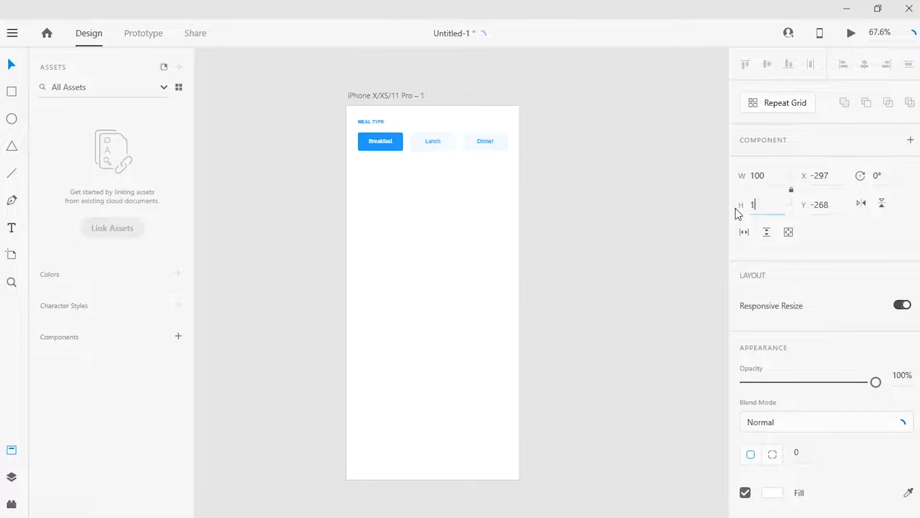
{"action": "type", "text": "00"}
{"action": "left_click", "coordinate": [631, 249]}
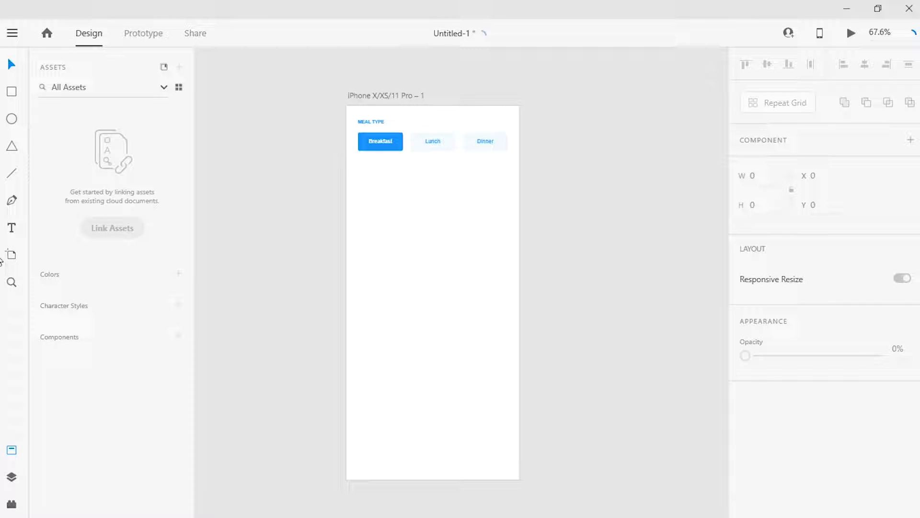
Place the resized image on the iPhone artboard below the meal type buttons, at about X 138, Y 257.
{"action": "left_click", "coordinate": [892, 32]}
{"action": "type", "text": "20"}
{"action": "left_click", "coordinate": [657, 182]}
{"action": "left_click", "coordinate": [394, 202]}
{"action": "left_click_drag", "start_coordinate": [407, 217], "coordinate": [452, 271]}
{"action": "left_click", "coordinate": [13, 284]}
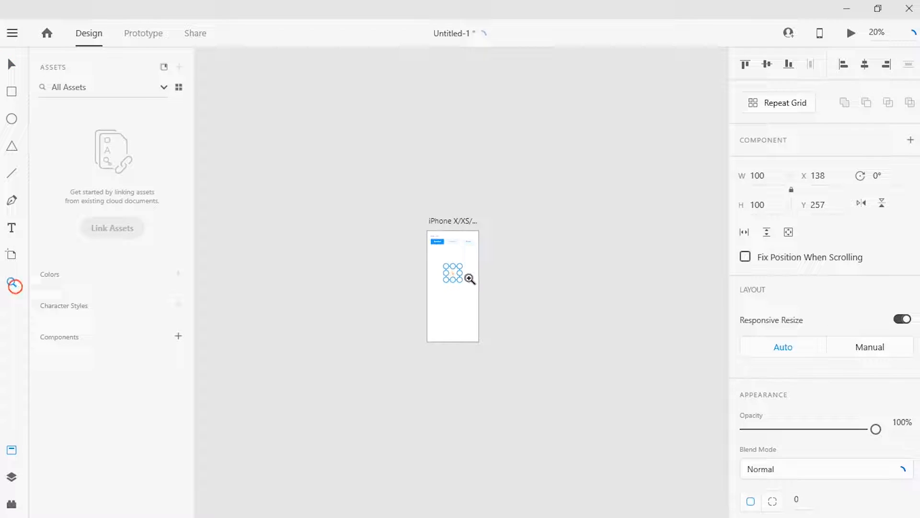
{"action": "left_click", "coordinate": [462, 275]}
{"action": "left_click", "coordinate": [460, 273]}
{"action": "left_click", "coordinate": [459, 274]}
{"action": "left_click", "coordinate": [459, 274]}
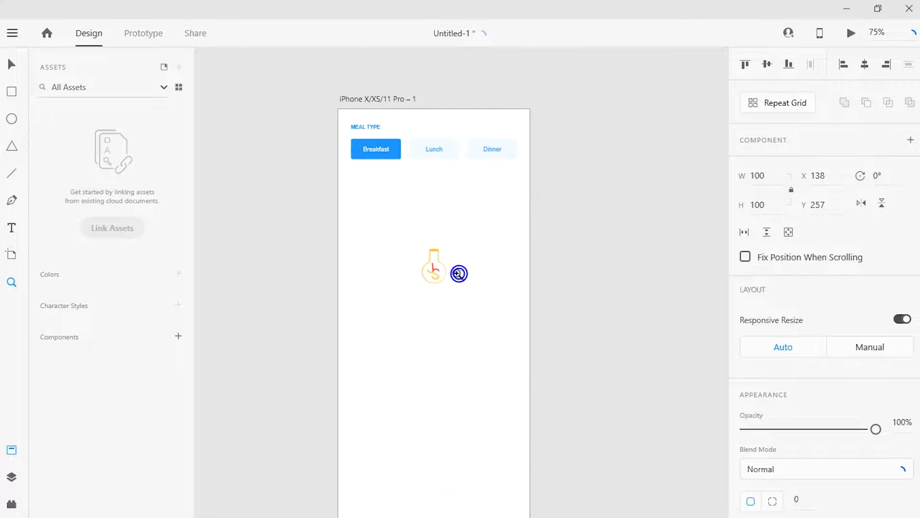
{"action": "left_click", "coordinate": [11, 64]}
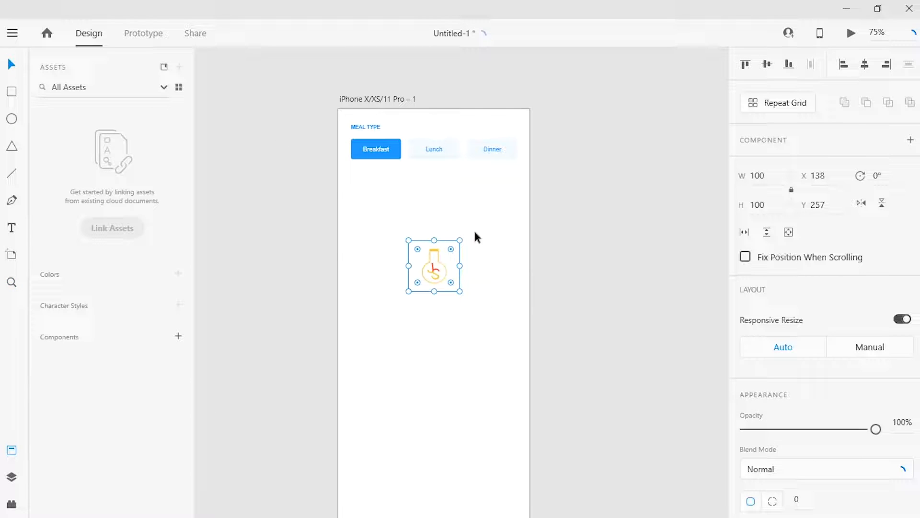
Try the Angle plugin's Apply Mockup on the selected image and look through the list of installed plugins.
{"action": "left_click", "coordinate": [12, 33]}
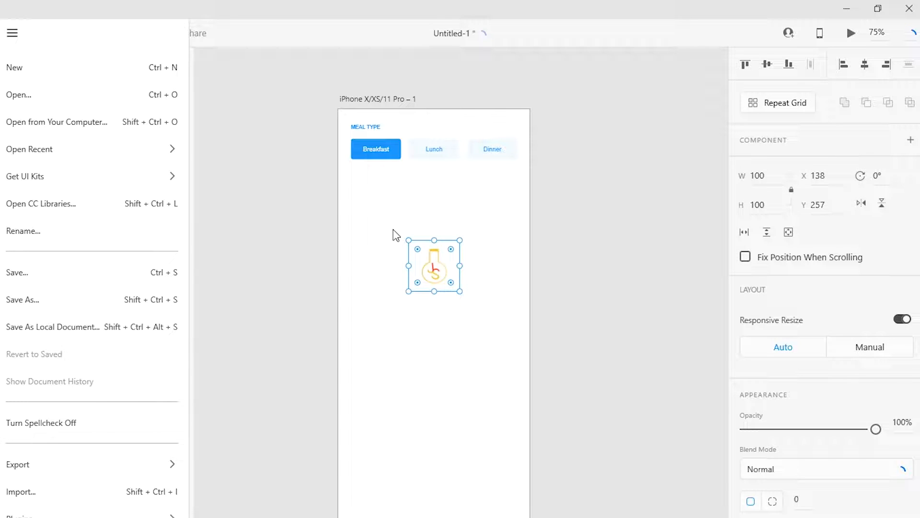
{"action": "left_click", "coordinate": [254, 38]}
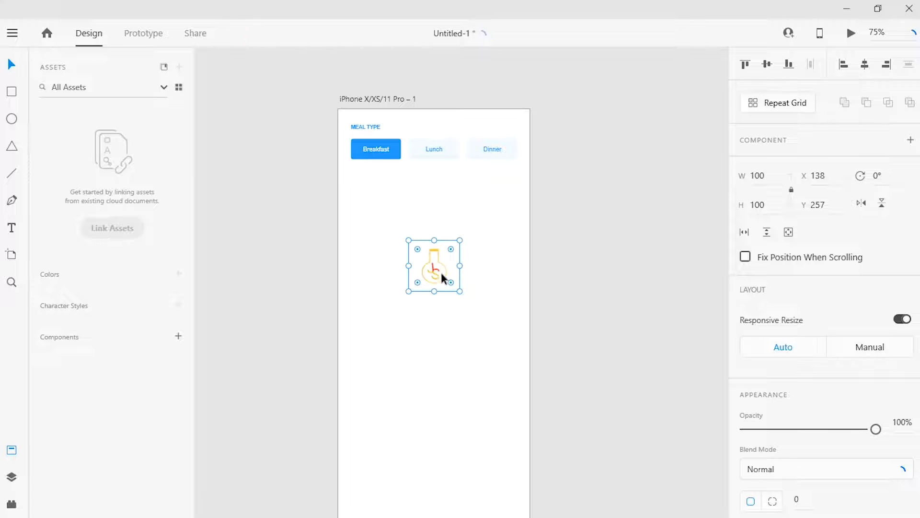
{"action": "left_click", "coordinate": [11, 505]}
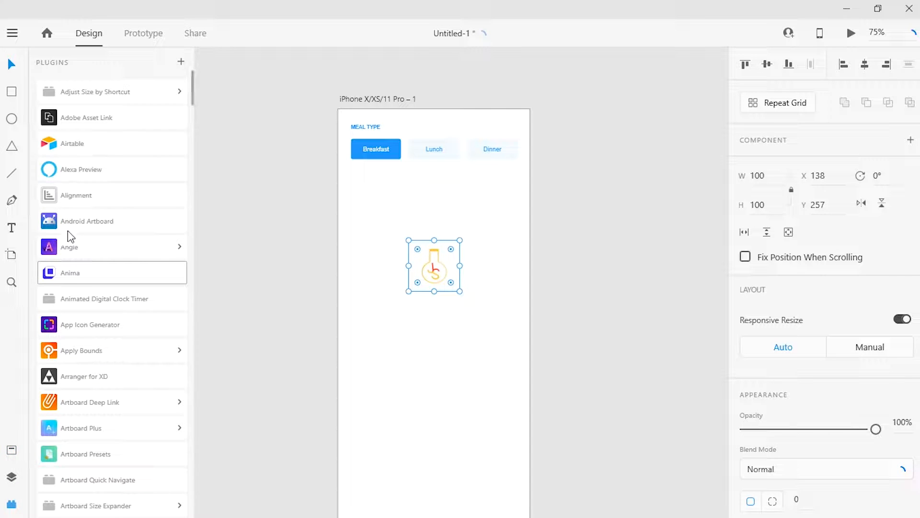
{"action": "left_click", "coordinate": [109, 245]}
{"action": "left_click", "coordinate": [68, 267]}
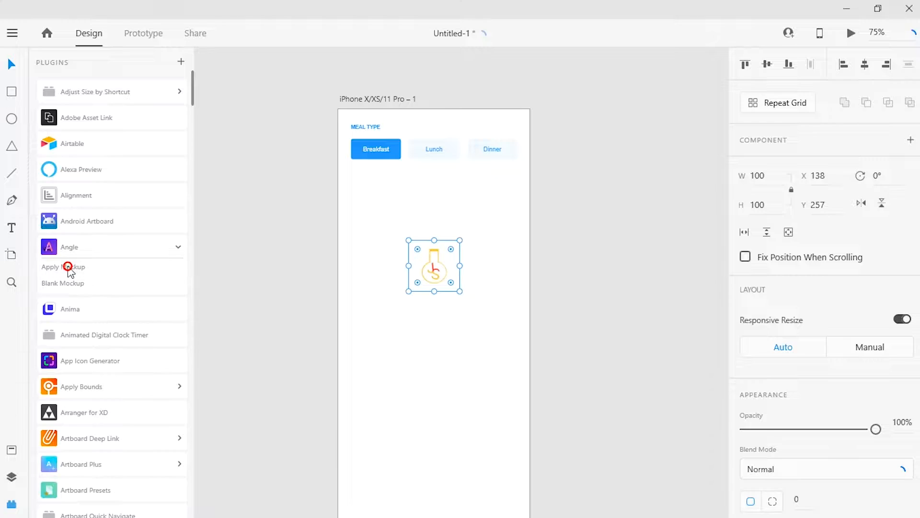
{"action": "left_click", "coordinate": [475, 320]}
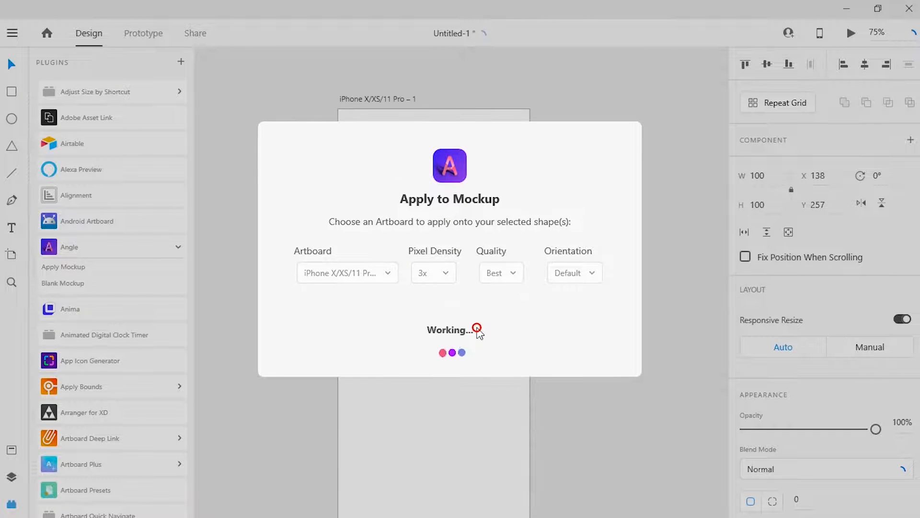
{"action": "left_click", "coordinate": [476, 328]}
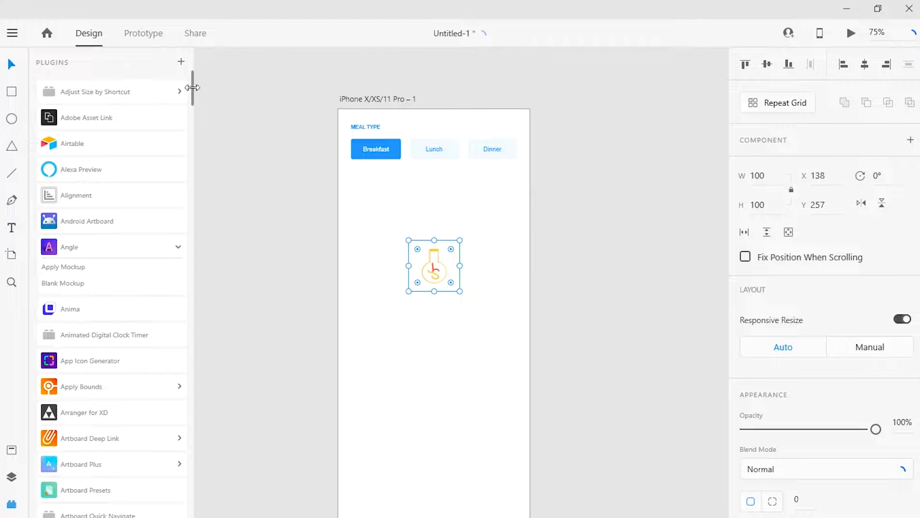
{"action": "mouse_move", "coordinate": [195, 94]}
{"action": "left_mouse_down"}
{"action": "mouse_move", "coordinate": [191, 124]}
{"action": "mouse_move", "coordinate": [193, 111]}
{"action": "left_mouse_up"}
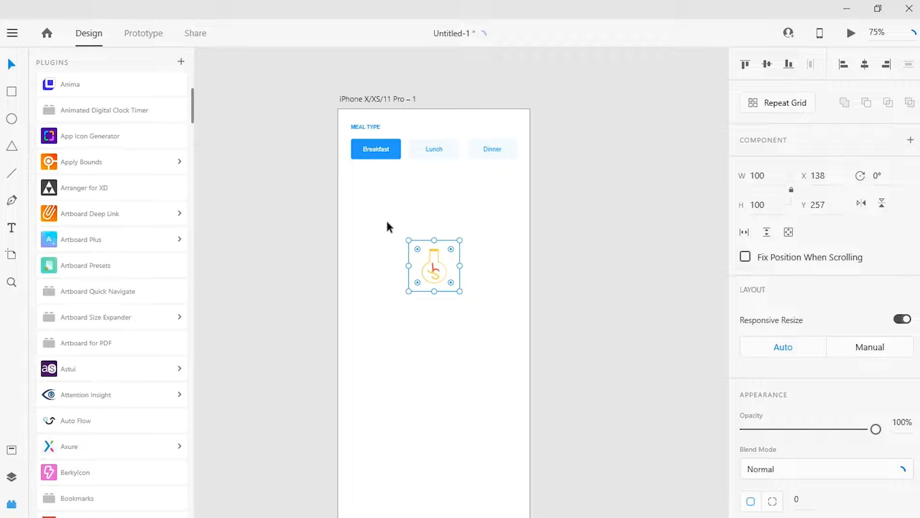
Draw a rectangle about 60 by 72 below the image and a small triangle beside it.
{"action": "left_click", "coordinate": [17, 90]}
{"action": "mouse_move", "coordinate": [383, 309]}
{"action": "left_mouse_down"}
{"action": "mouse_move", "coordinate": [411, 329]}
{"action": "mouse_move", "coordinate": [414, 346]}
{"action": "left_mouse_up"}
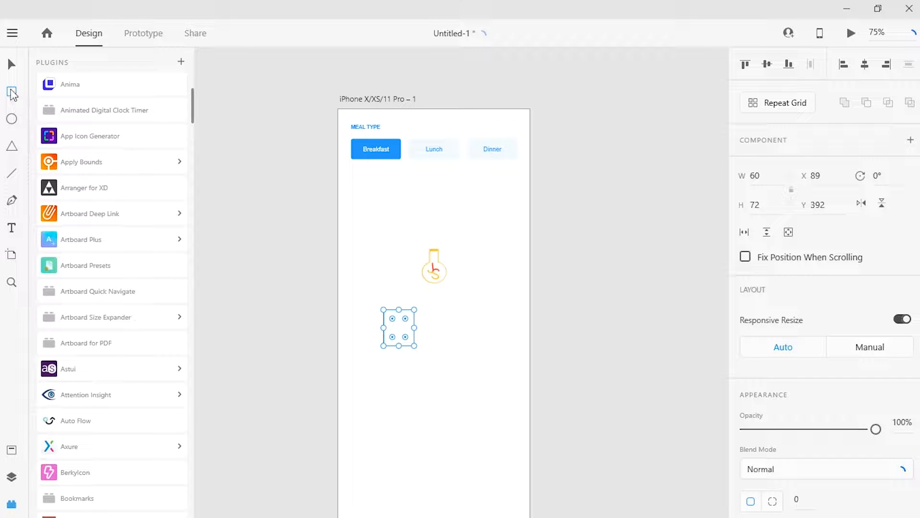
{"action": "left_click", "coordinate": [11, 145]}
{"action": "left_click_drag", "start_coordinate": [435, 316], "coordinate": [458, 333]}
Draw a narrow rectangle about 12 by 45, and arrange three such columns under the triangle inside the large rectangle.
{"action": "left_click", "coordinate": [12, 92]}
{"action": "left_click_drag", "start_coordinate": [435, 347], "coordinate": [440, 370]}
{"action": "left_click", "coordinate": [9, 66]}
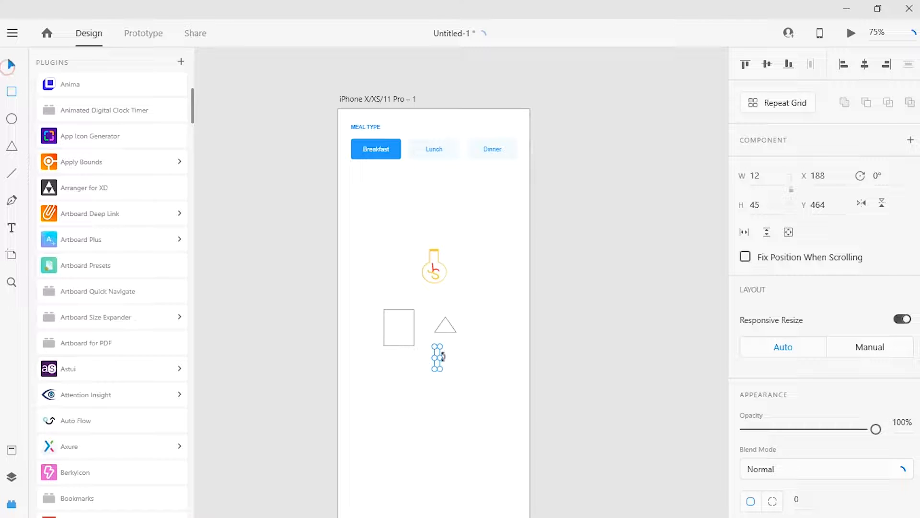
{"action": "left_click_drag", "start_coordinate": [439, 369], "coordinate": [399, 330]}
{"action": "left_click", "coordinate": [478, 366]}
{"action": "left_click", "coordinate": [448, 332]}
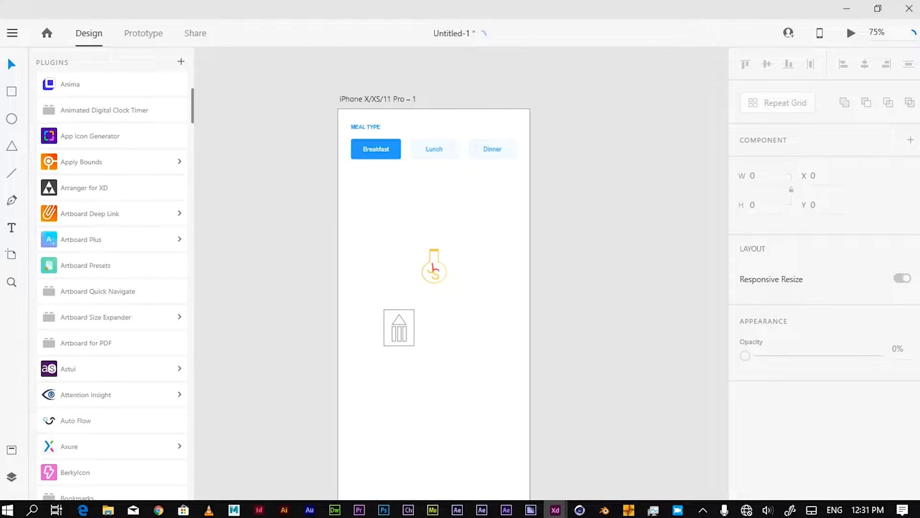
Switch to the wireframes-mobile-2019.08 window and view its Photos & Video section at 15% zoom.
{"action": "mouse_move", "coordinate": [555, 510]}
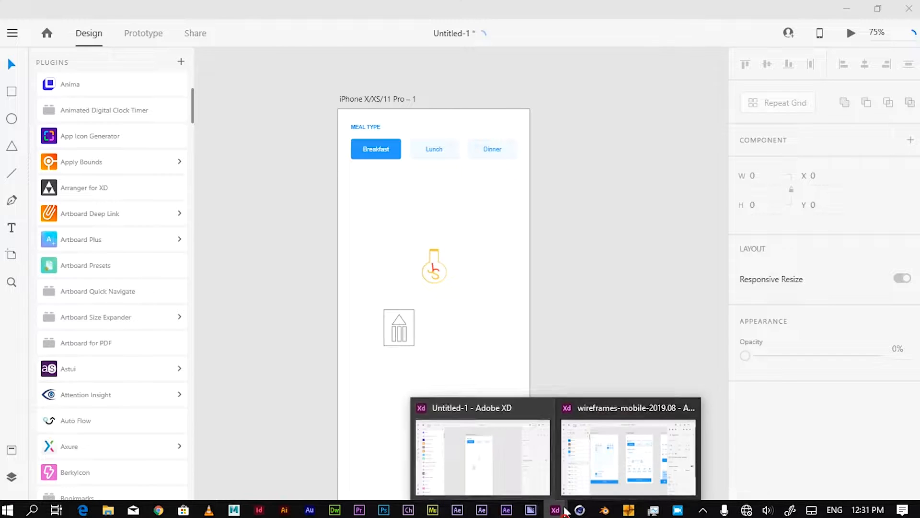
{"action": "left_click", "coordinate": [606, 433]}
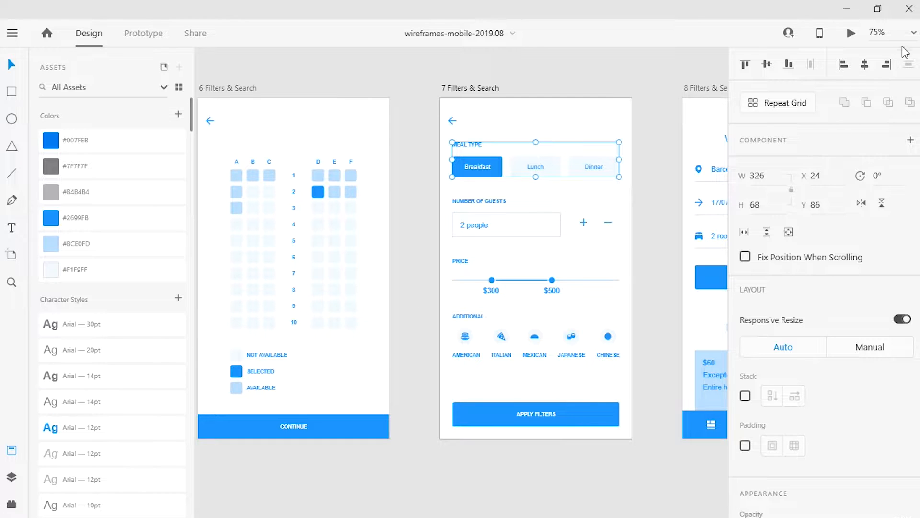
{"action": "left_click", "coordinate": [914, 33]}
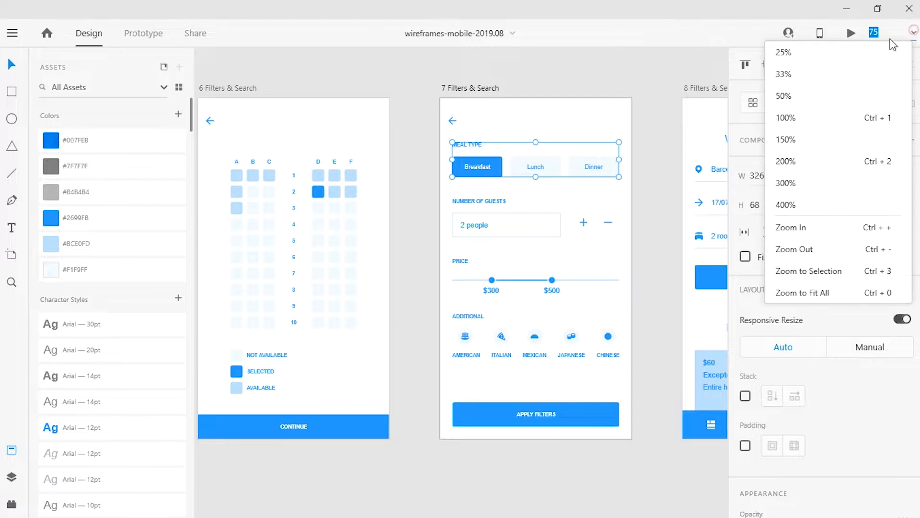
{"action": "left_click", "coordinate": [801, 54]}
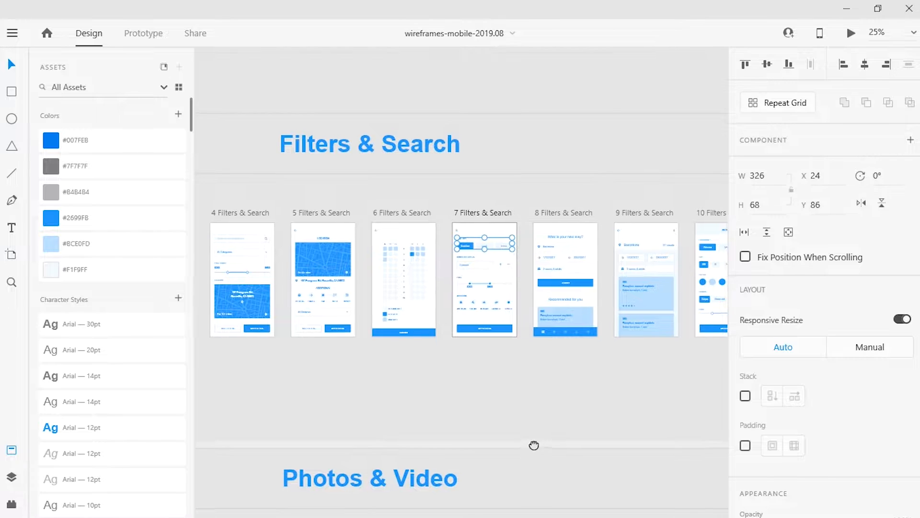
{"action": "scroll", "coordinate": [531, 283], "scroll_direction": "down", "scroll_amount": 5}
{"action": "left_click", "coordinate": [893, 28]}
{"action": "left_click", "coordinate": [913, 32]}
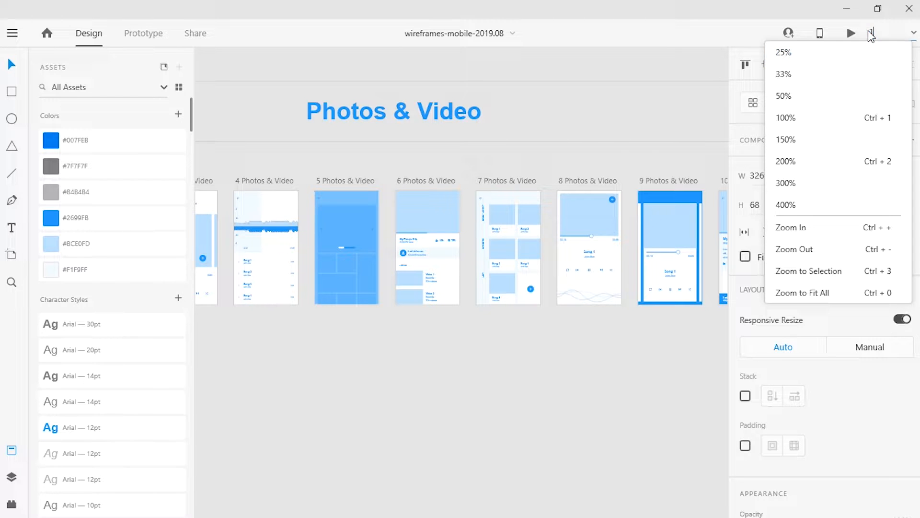
{"action": "type", "text": "15"}
{"action": "left_click", "coordinate": [549, 433]}
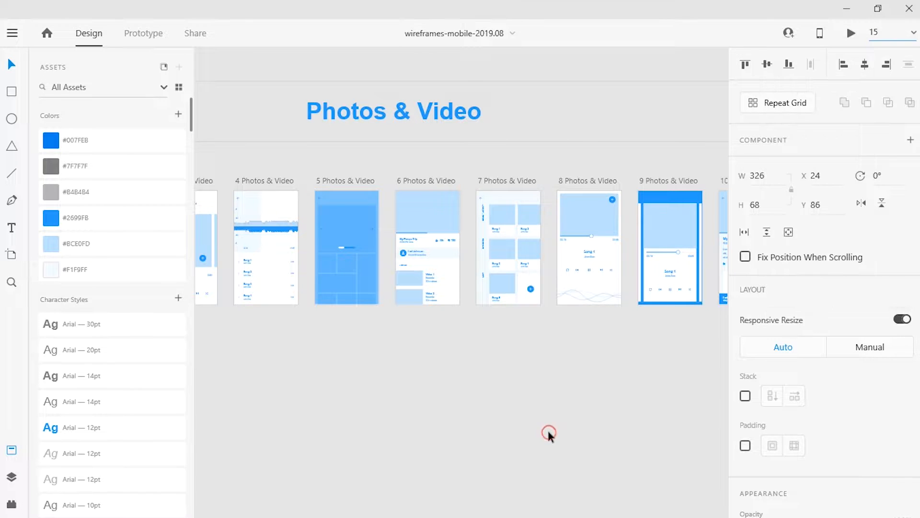
{"action": "left_click", "coordinate": [546, 399]}
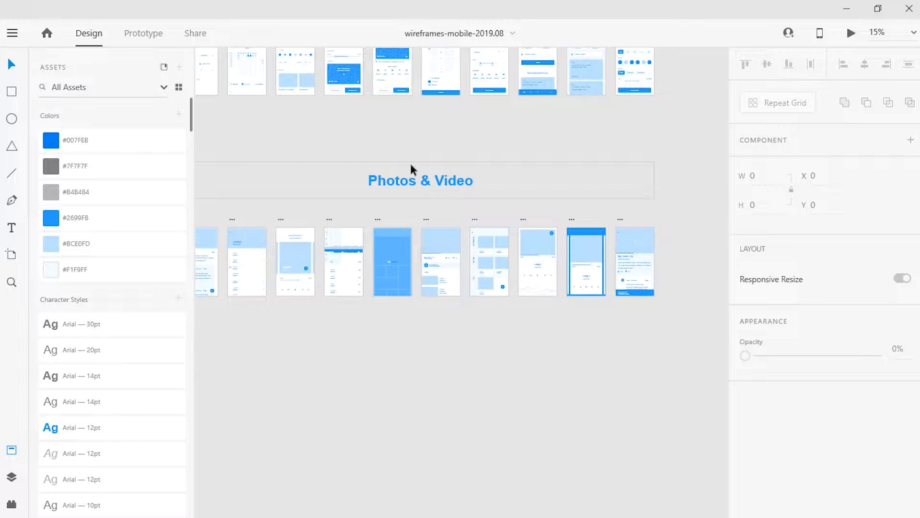
Look through the kit's other sections, up to the Sign Up, Activity Feed and Profiles artboards.
{"action": "left_click_drag", "start_coordinate": [422, 218], "coordinate": [479, 471]}
{"action": "left_click_drag", "start_coordinate": [467, 238], "coordinate": [522, 469]}
{"action": "left_click_drag", "start_coordinate": [540, 222], "coordinate": [431, 505]}
{"action": "left_click_drag", "start_coordinate": [353, 286], "coordinate": [385, 422]}
{"action": "left_click_drag", "start_coordinate": [349, 215], "coordinate": [637, 161]}
{"action": "left_click_drag", "start_coordinate": [325, 186], "coordinate": [530, 195]}
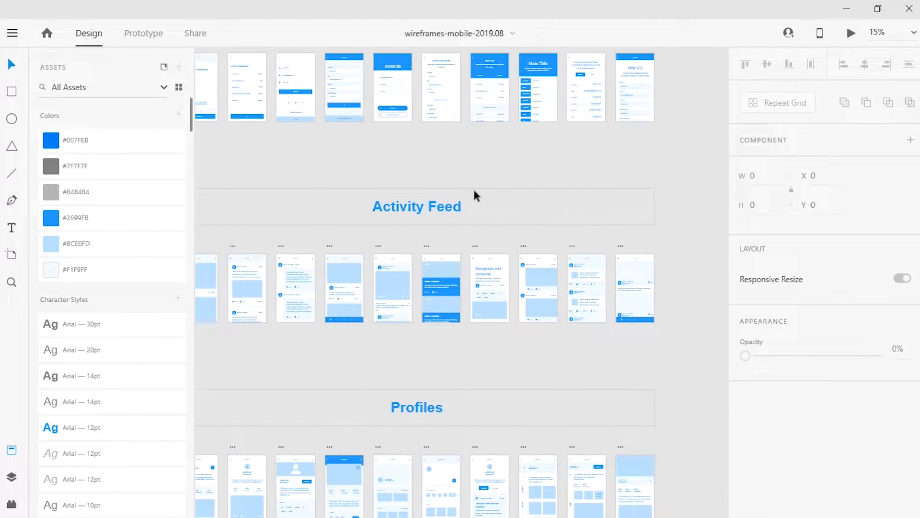
{"action": "left_click_drag", "start_coordinate": [404, 211], "coordinate": [438, 236]}
{"action": "scroll", "coordinate": [383, 372], "scroll_direction": "up", "scroll_amount": 1}
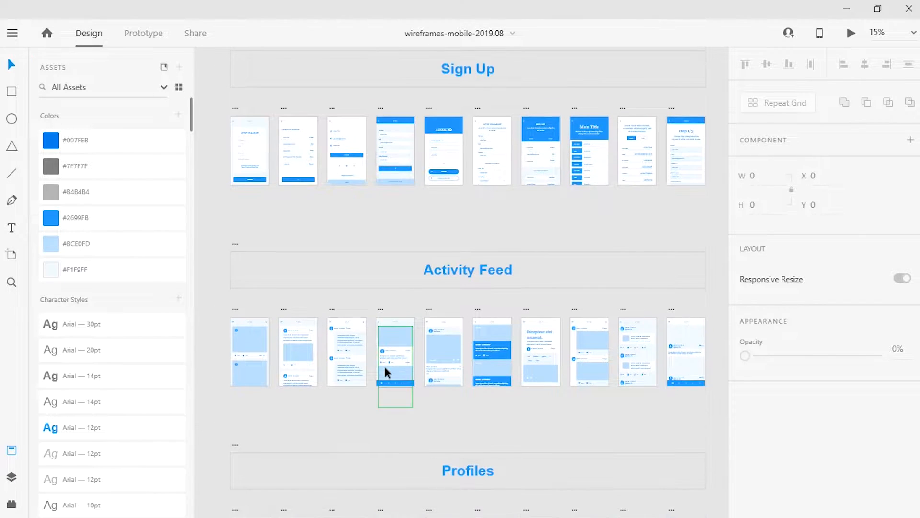
{"action": "scroll", "coordinate": [384, 372], "scroll_direction": "down", "scroll_amount": 2}
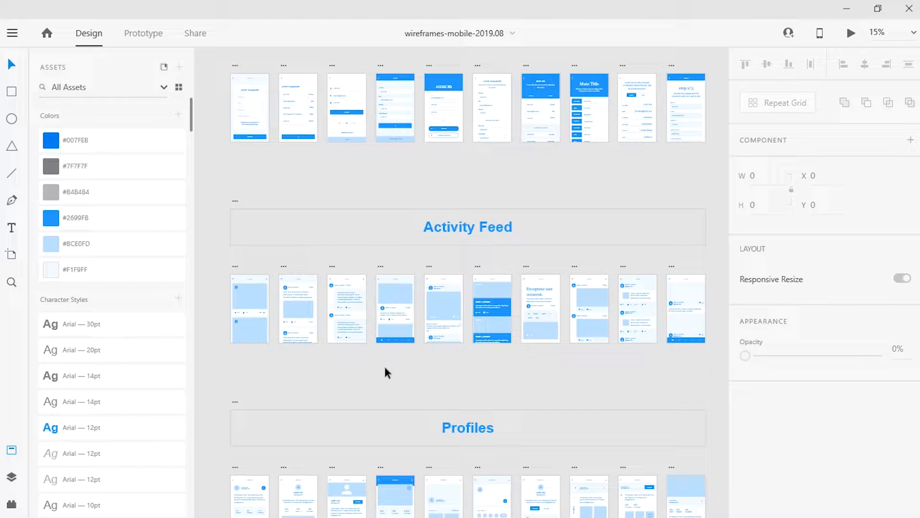
Select the layout icon inside the blue navigation bar of the fourth Activity Feed artboard.
{"action": "left_click", "coordinate": [11, 282]}
{"action": "left_click_drag", "start_coordinate": [382, 343], "coordinate": [388, 339]}
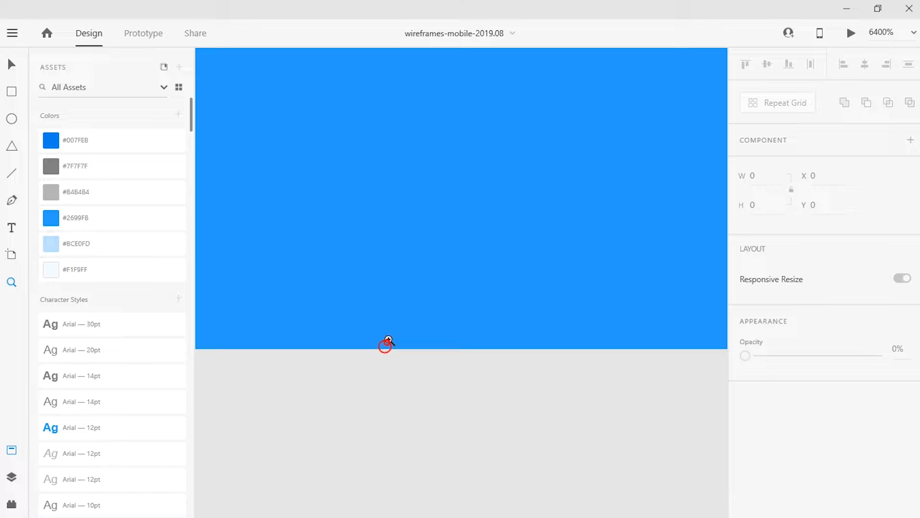
{"action": "left_click", "coordinate": [12, 68]}
{"action": "left_click", "coordinate": [872, 31]}
{"action": "left_click", "coordinate": [873, 32]}
{"action": "key", "text": "BackSpace"}
{"action": "key", "text": "Return"}
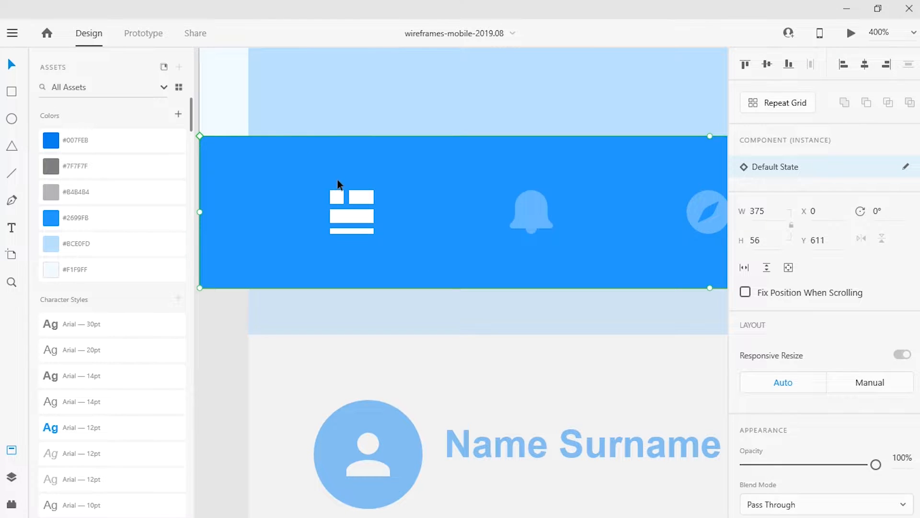
{"action": "scroll", "coordinate": [337, 180], "scroll_direction": "down", "scroll_amount": 1}
{"action": "left_click_drag", "start_coordinate": [338, 182], "coordinate": [412, 302]}
{"action": "left_click_drag", "start_coordinate": [451, 207], "coordinate": [437, 227]}
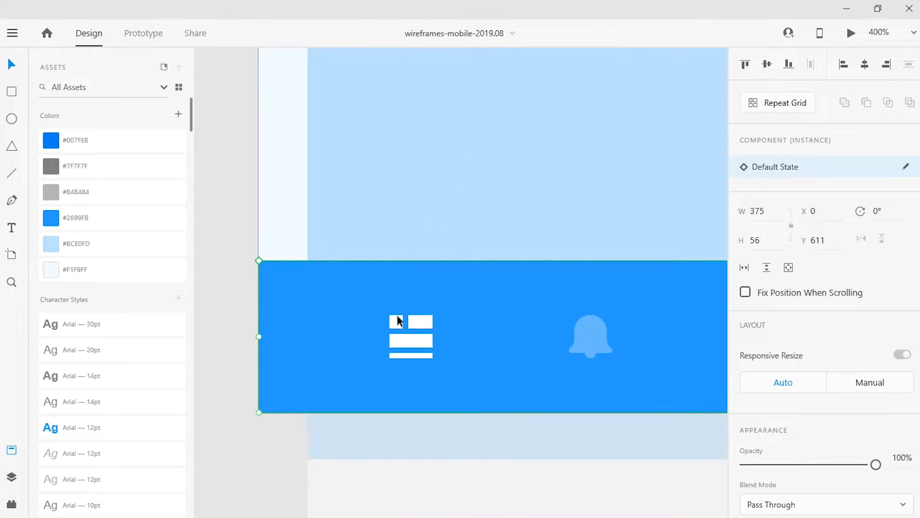
{"action": "double_click", "coordinate": [402, 341]}
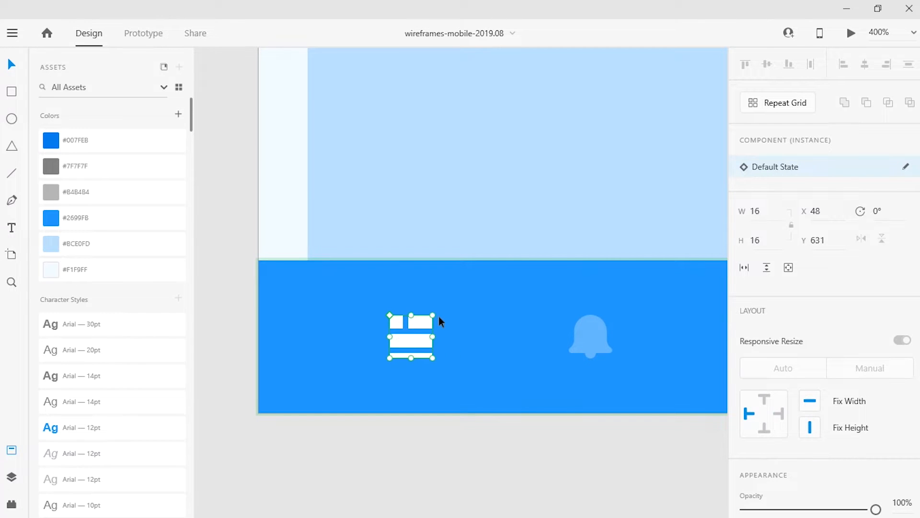
Copy the selected layout icon onto the iPhone artboard in the Untitled-1 window.
{"action": "mouse_move", "coordinate": [555, 510]}
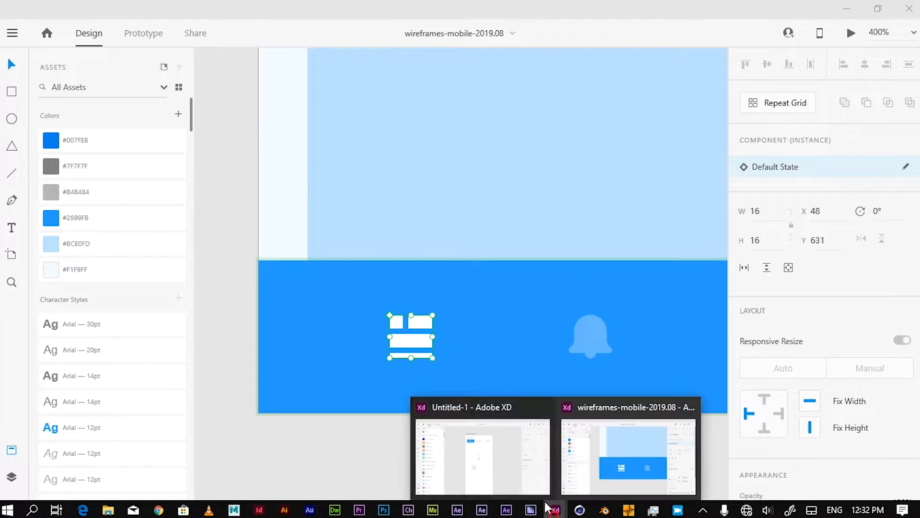
{"action": "left_click", "coordinate": [502, 483]}
{"action": "left_click", "coordinate": [404, 342]}
{"action": "left_click", "coordinate": [413, 373]}
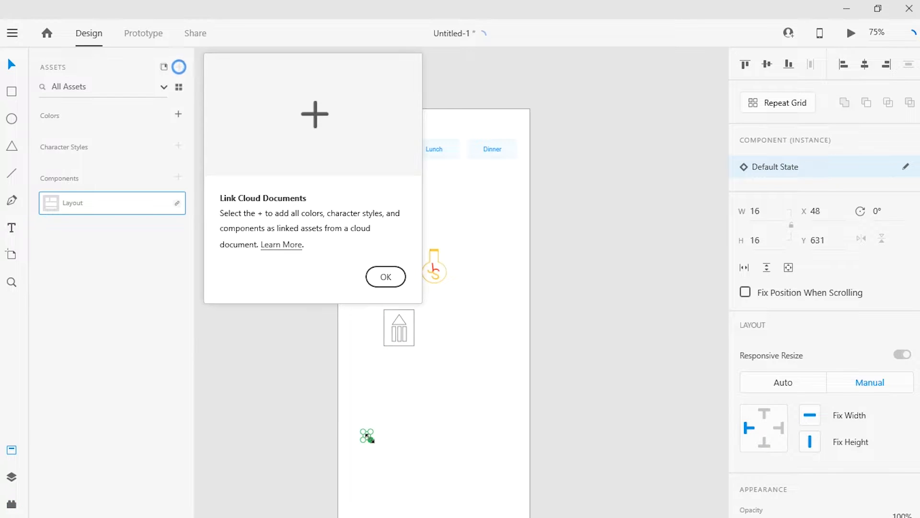
Enlarge the pasted layout icon to about 82 by 68 and examine its appearance settings.
{"action": "left_click_drag", "start_coordinate": [370, 438], "coordinate": [405, 466]}
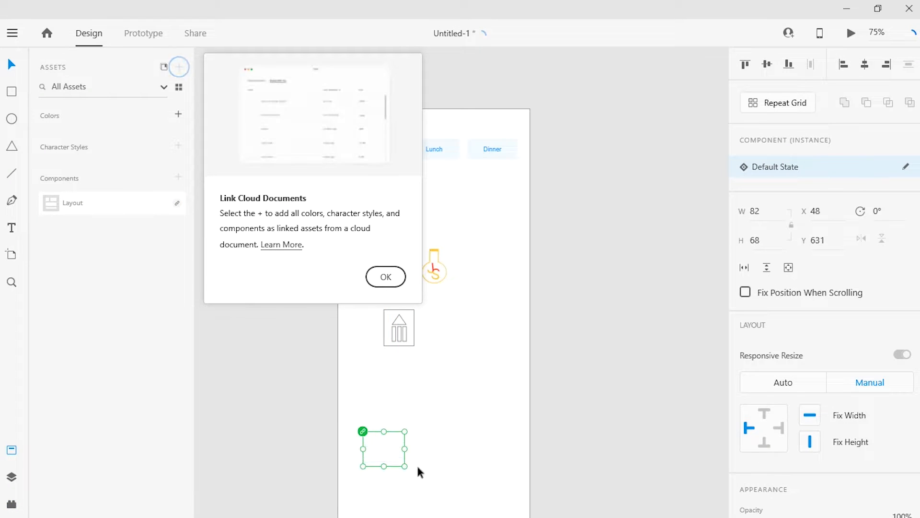
{"action": "left_click", "coordinate": [418, 467]}
{"action": "left_click", "coordinate": [382, 455]}
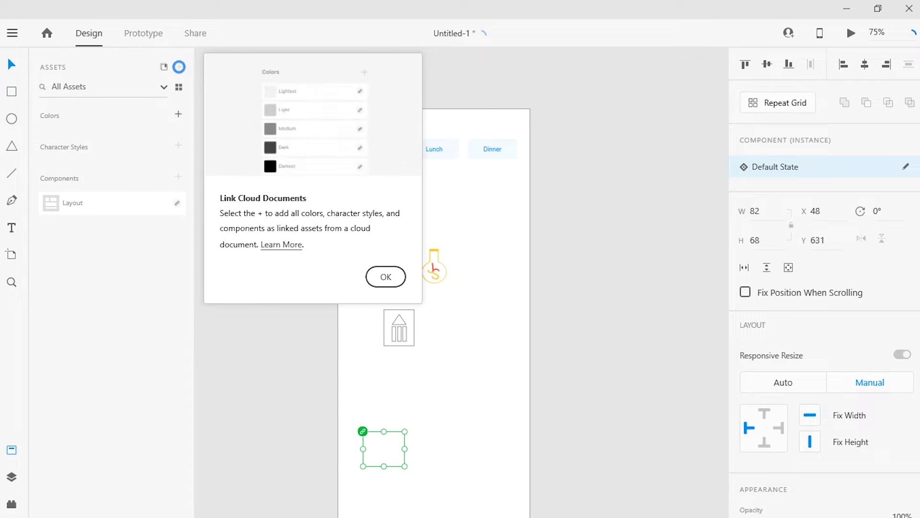
{"action": "scroll", "coordinate": [809, 386], "scroll_direction": "down", "scroll_amount": 3}
{"action": "scroll", "coordinate": [808, 386], "scroll_direction": "down", "scroll_amount": 1}
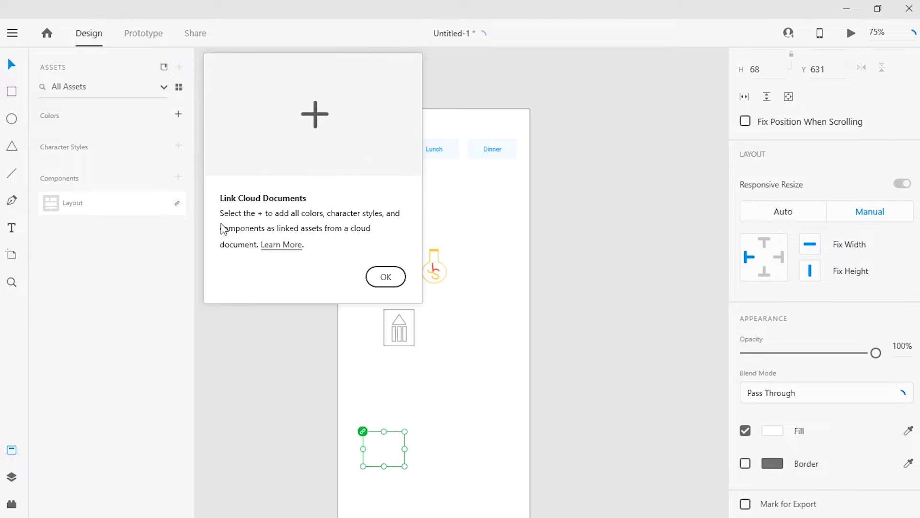
Dismiss the cloud-document linking notice and open the xd-resources-features-talinwadsworth-ui document from the adobe xd folder in a maximized window.
{"action": "left_click", "coordinate": [386, 276]}
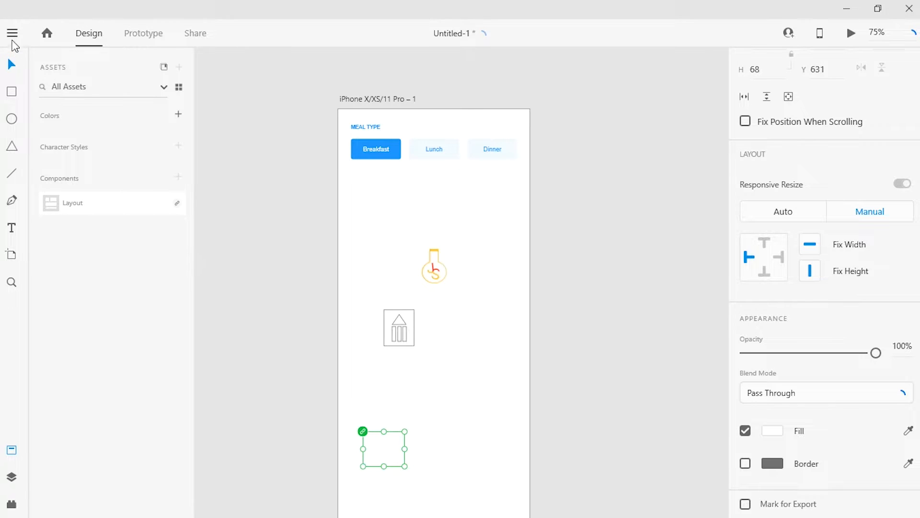
{"action": "left_click", "coordinate": [12, 32]}
{"action": "mouse_move", "coordinate": [38, 154]}
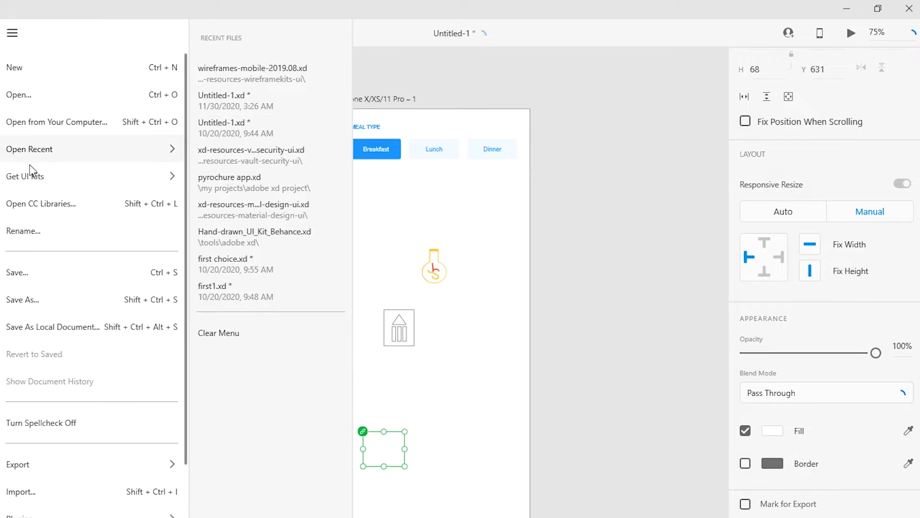
{"action": "left_click", "coordinate": [52, 93]}
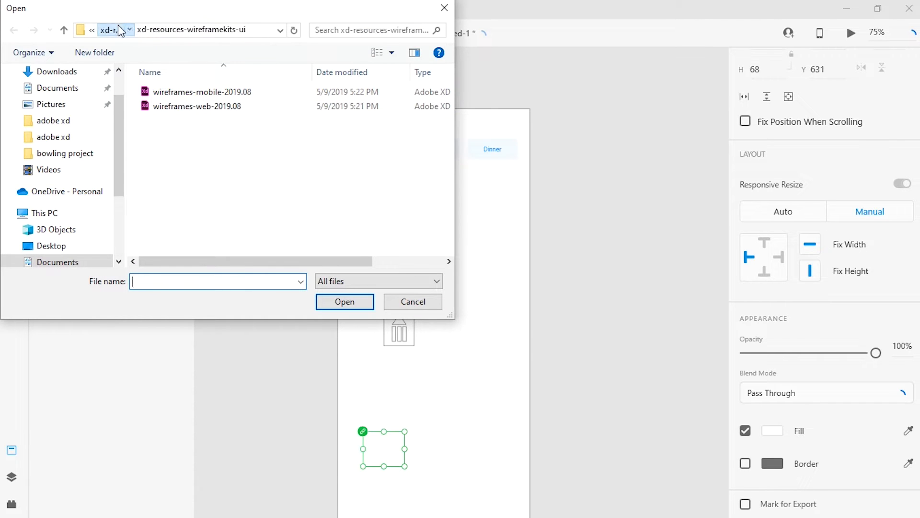
{"action": "left_click", "coordinate": [120, 30]}
{"action": "left_click", "coordinate": [111, 26]}
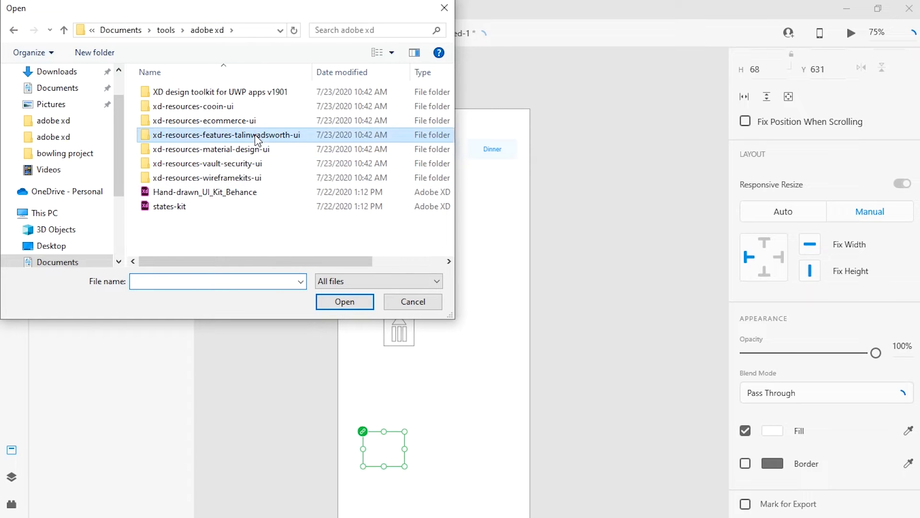
{"action": "double_click", "coordinate": [250, 135]}
{"action": "double_click", "coordinate": [208, 108]}
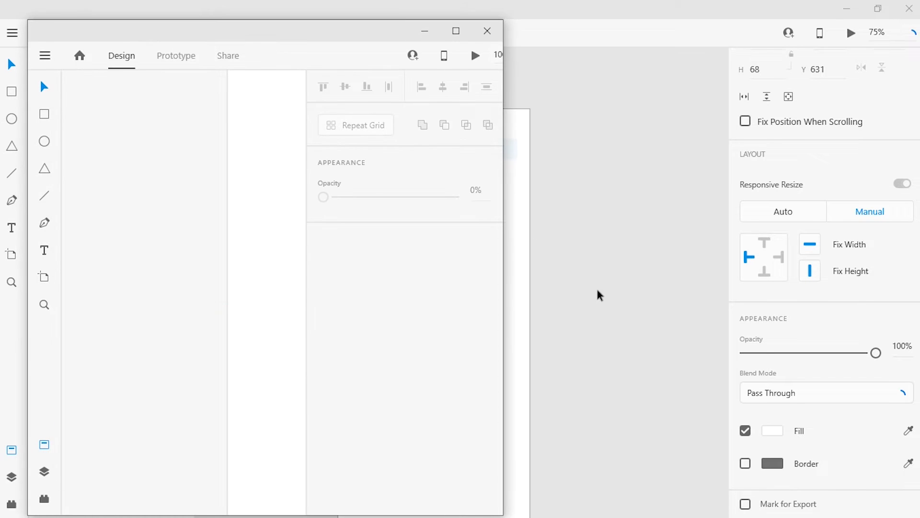
{"action": "left_click", "coordinate": [456, 32]}
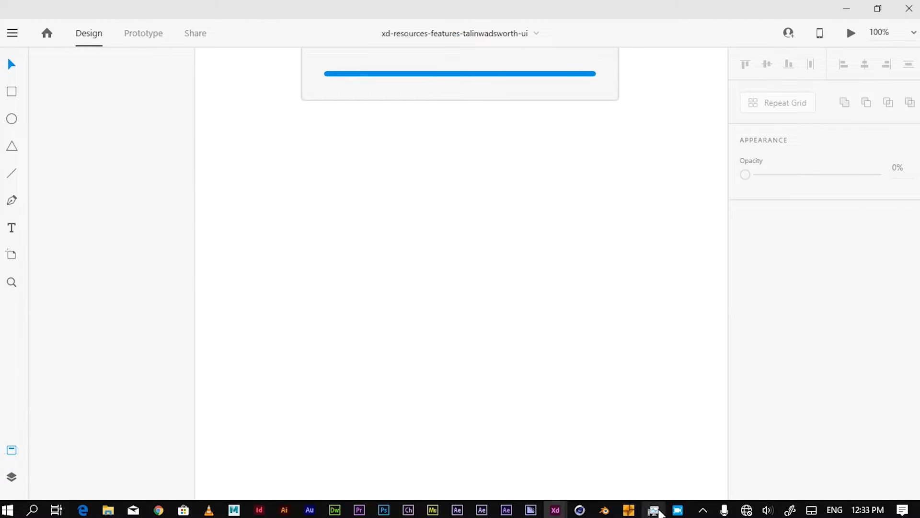
End the Adobe XD task in Task Manager, and minimize the Task Manager and Pictures folder windows to reach the desktop.
{"action": "key", "text": "ctrl+shift+Escape"}
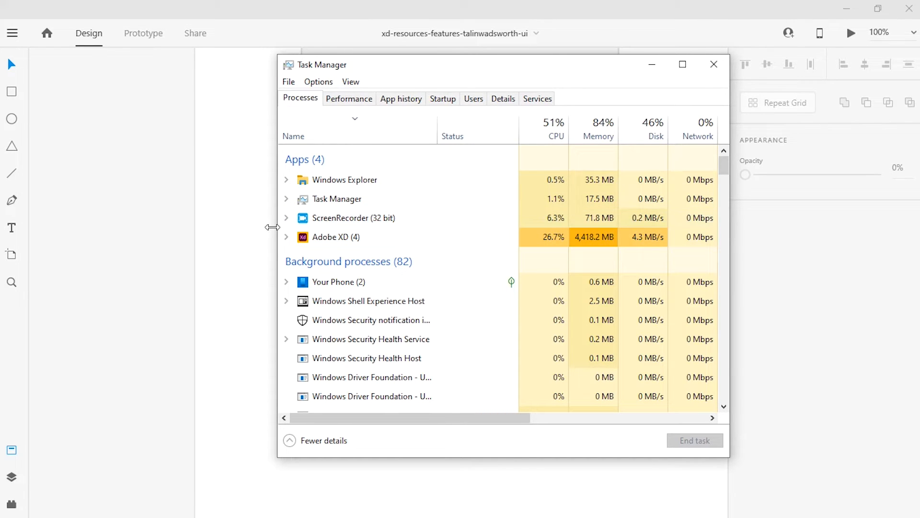
{"action": "left_click", "coordinate": [262, 229]}
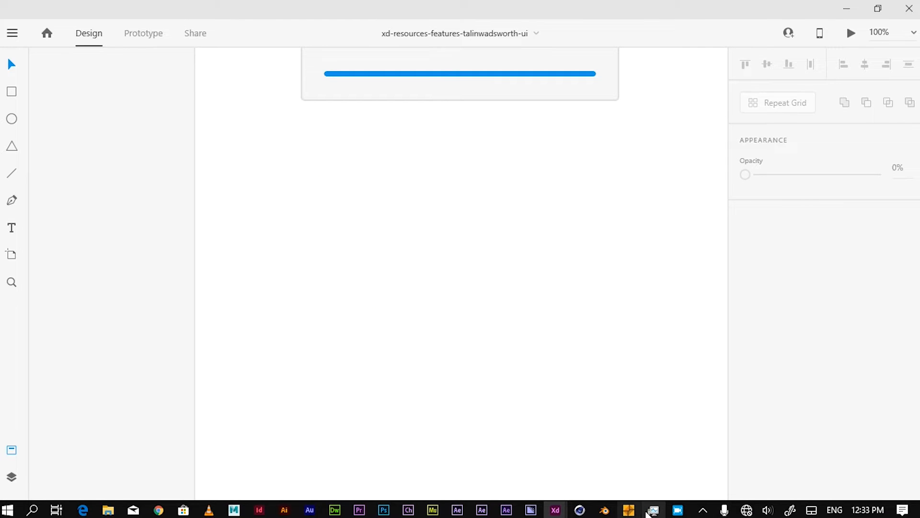
{"action": "left_click", "coordinate": [653, 509]}
{"action": "left_click", "coordinate": [590, 239]}
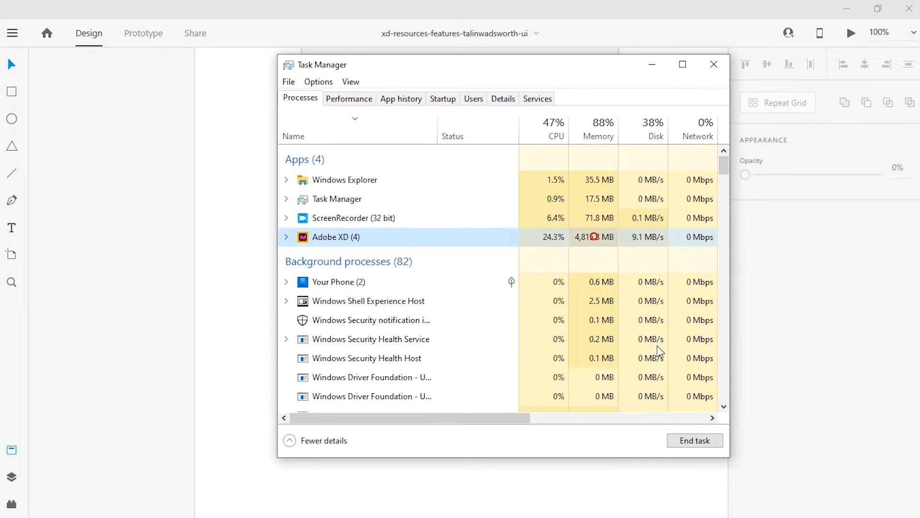
{"action": "left_click", "coordinate": [689, 444]}
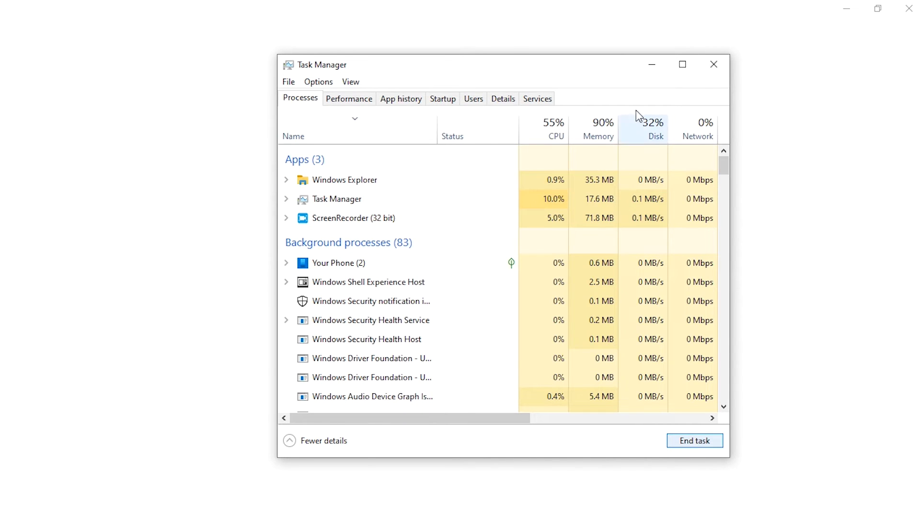
{"action": "left_click", "coordinate": [645, 64]}
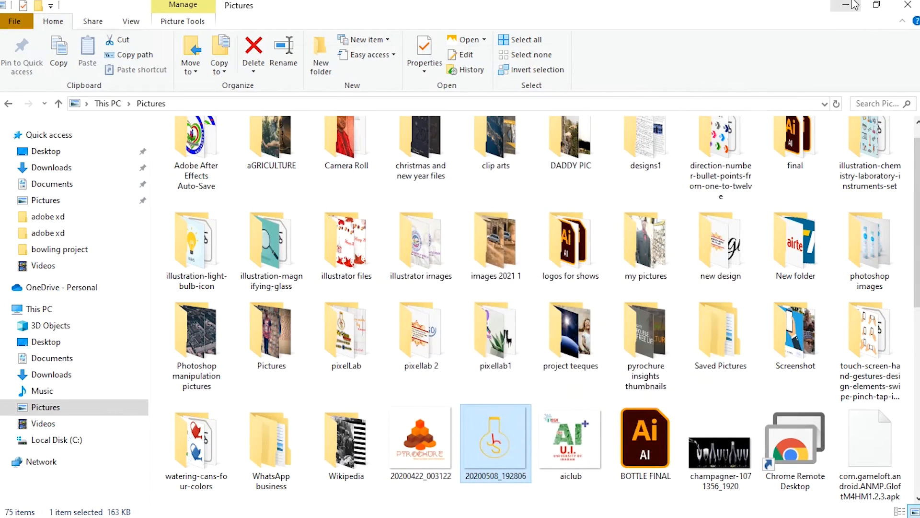
{"action": "left_click", "coordinate": [846, 5]}
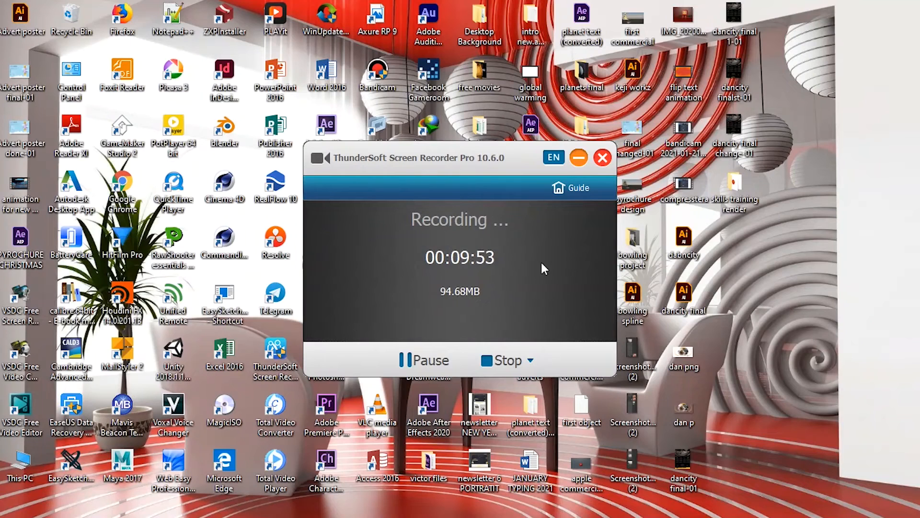